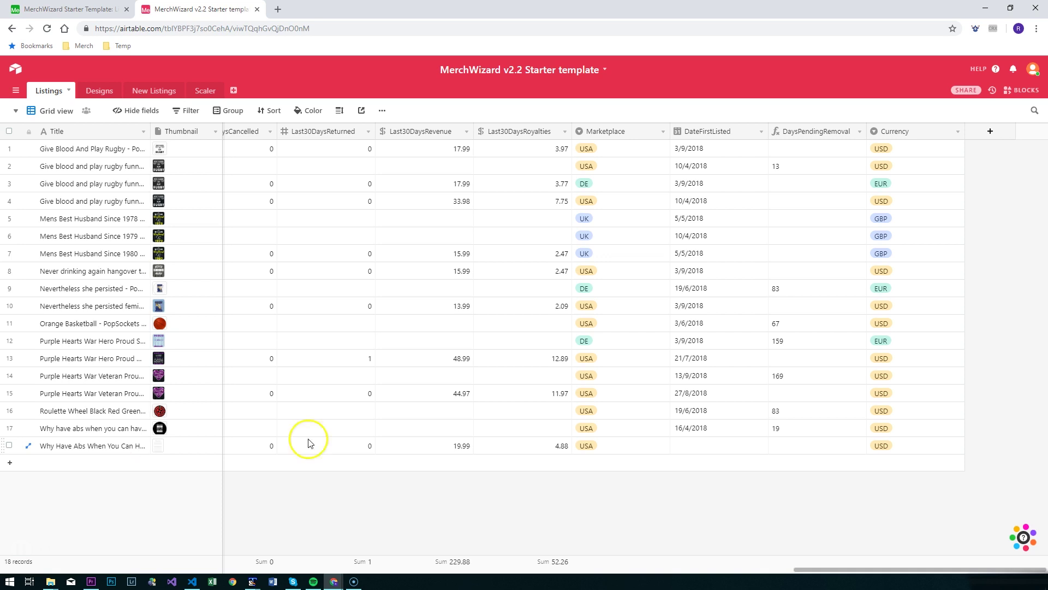
Inspect the first listing's Marketplace choices and the listed dates without changing them.
{"action": "left_click", "coordinate": [617, 152]}
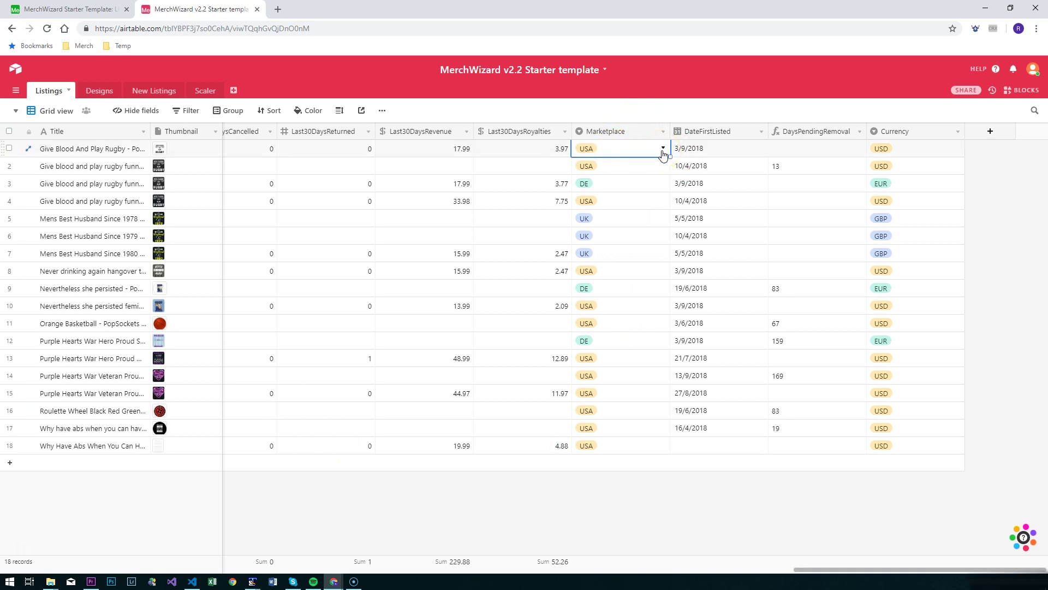
{"action": "left_click", "coordinate": [663, 152]}
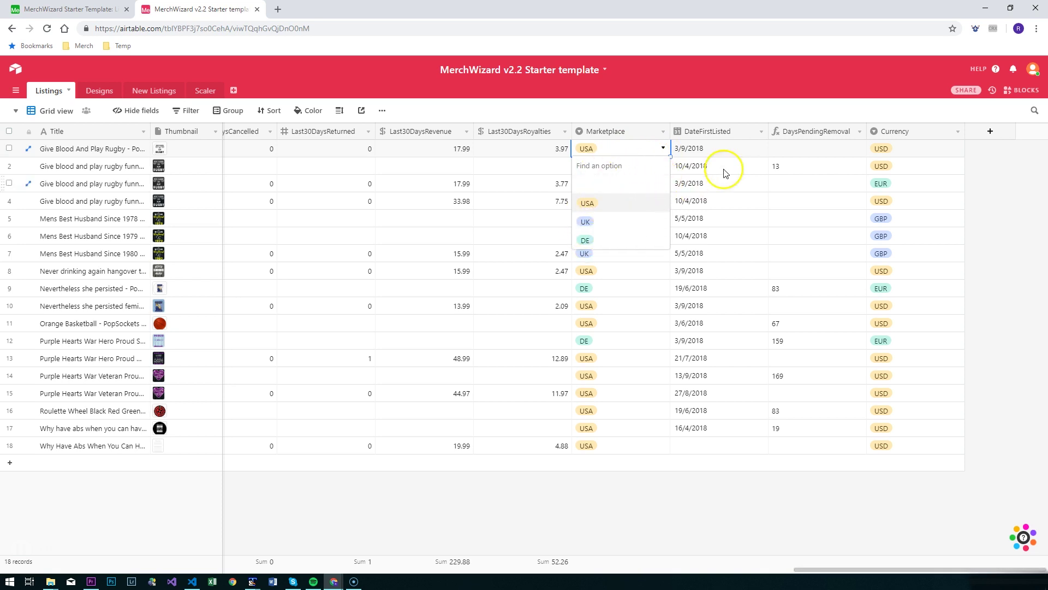
{"action": "left_click", "coordinate": [729, 148]}
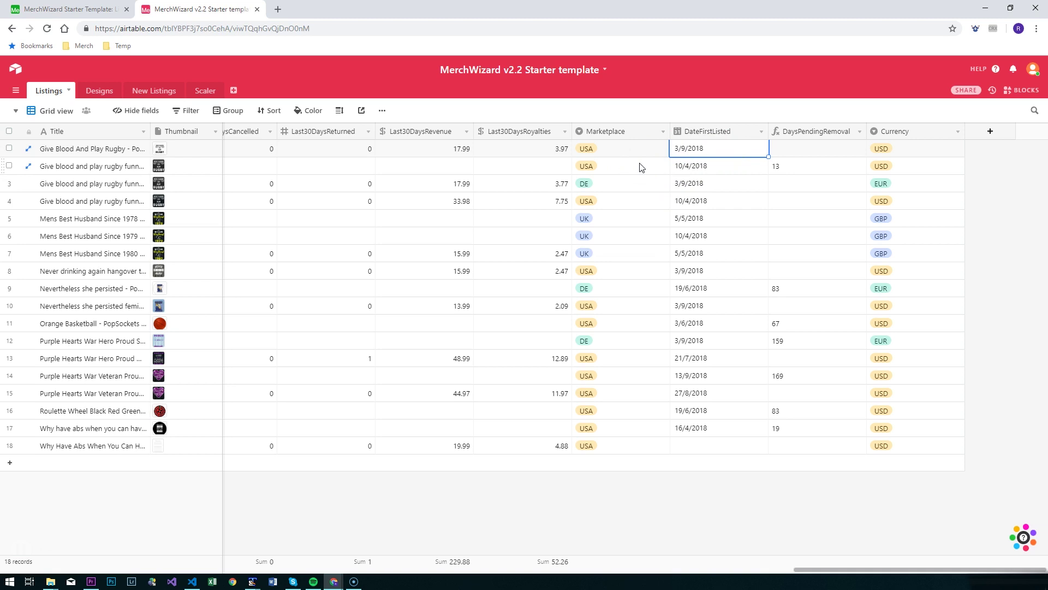
{"action": "left_click", "coordinate": [713, 183]}
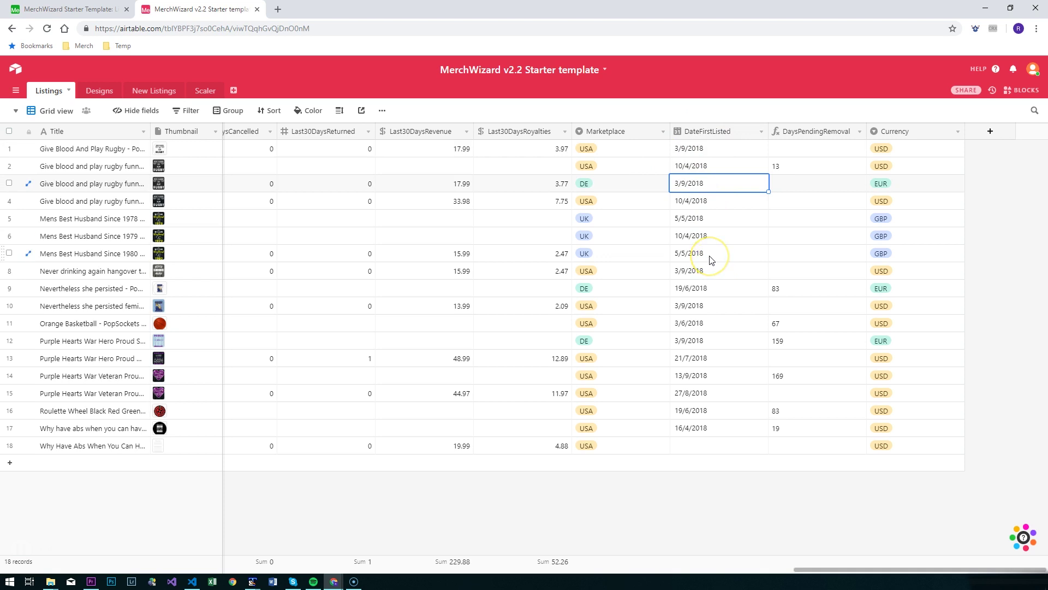
Review the DaysPendingRemoval formula settings unsaved, then check the first listing's Currency value.
{"action": "left_click", "coordinate": [798, 167]}
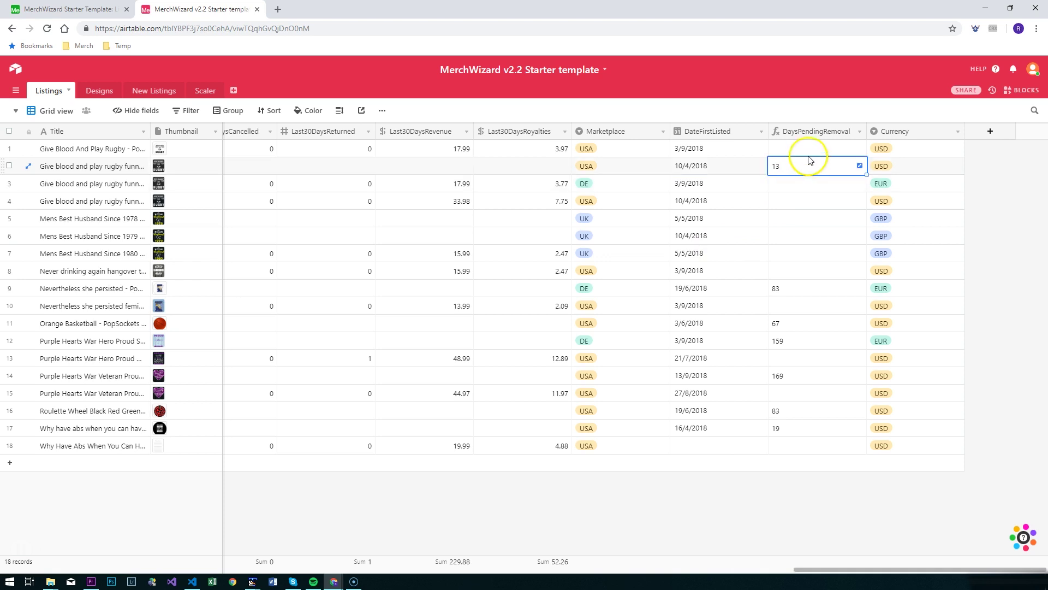
{"action": "right_click", "coordinate": [807, 131]}
{"action": "left_click", "coordinate": [806, 148]}
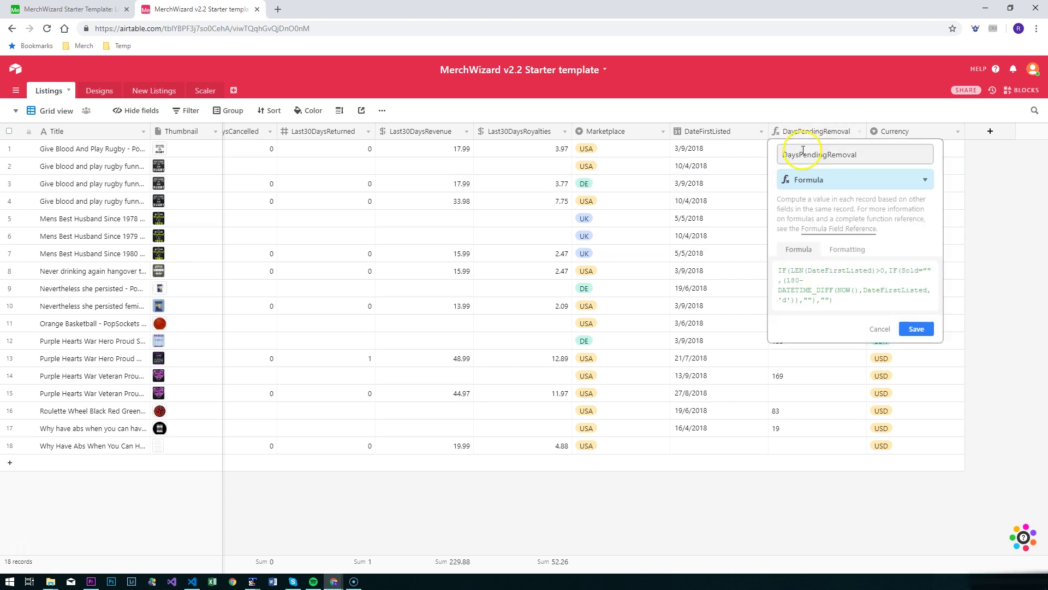
{"action": "left_click", "coordinate": [878, 329]}
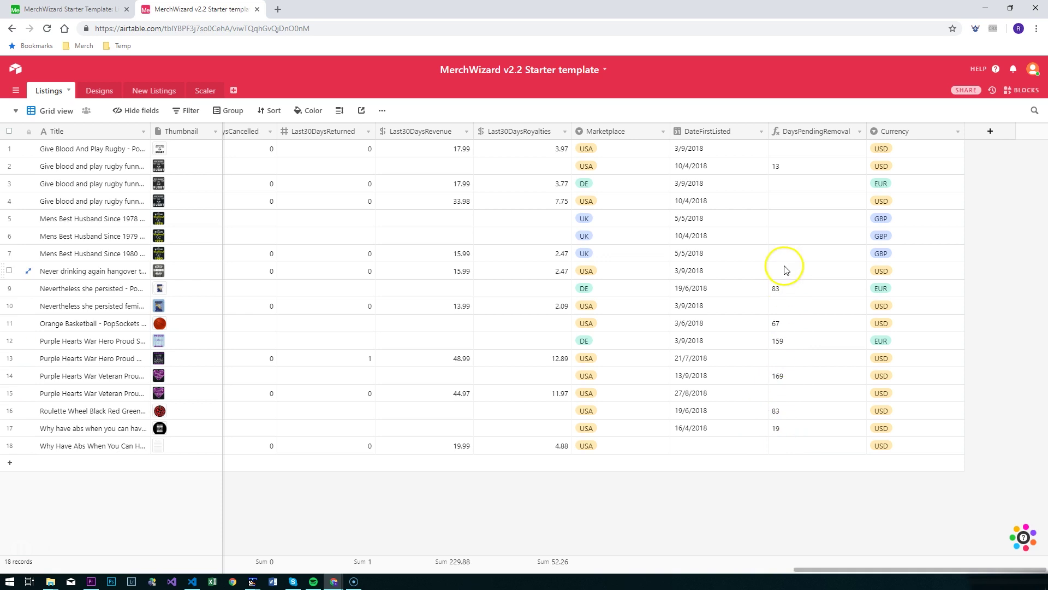
{"action": "left_click", "coordinate": [917, 154]}
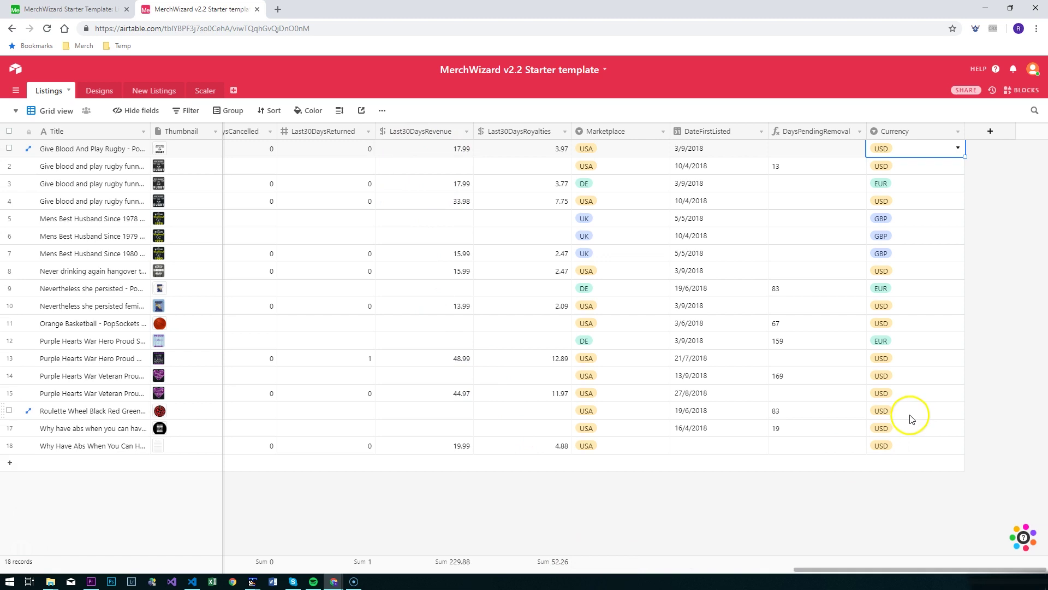
Group the v2.2 Listings grid by the Marketplace field.
{"action": "left_click", "coordinate": [233, 112]}
{"action": "left_click", "coordinate": [256, 159]}
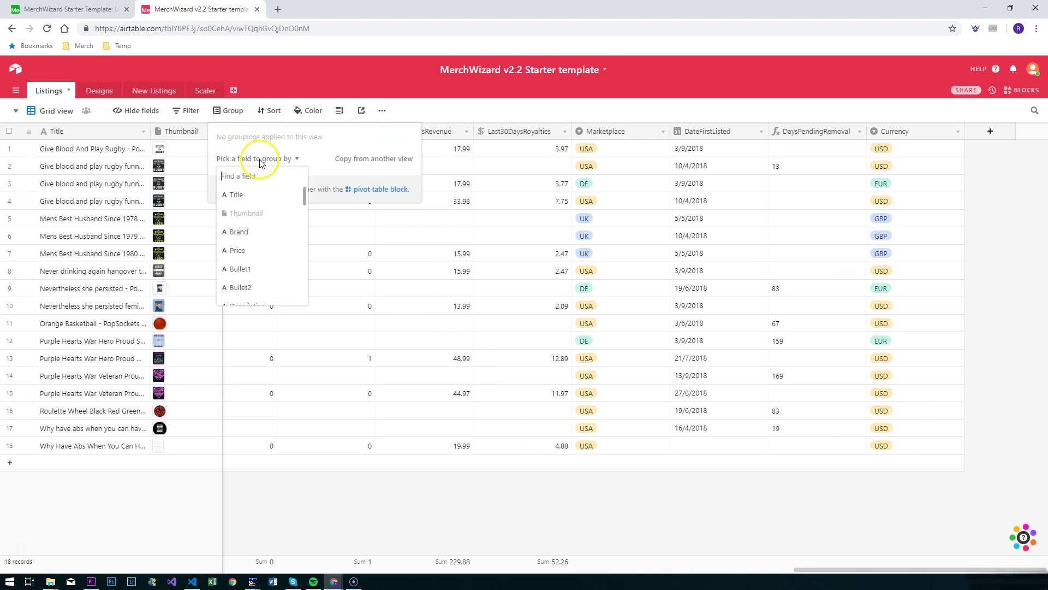
{"action": "type", "text": "mark"}
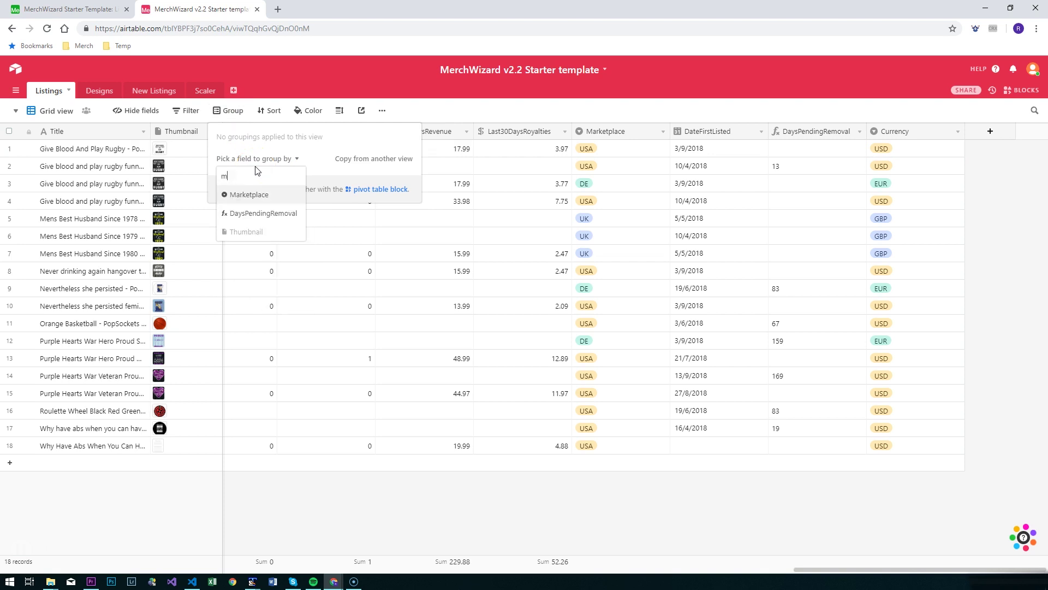
{"action": "left_click", "coordinate": [247, 198]}
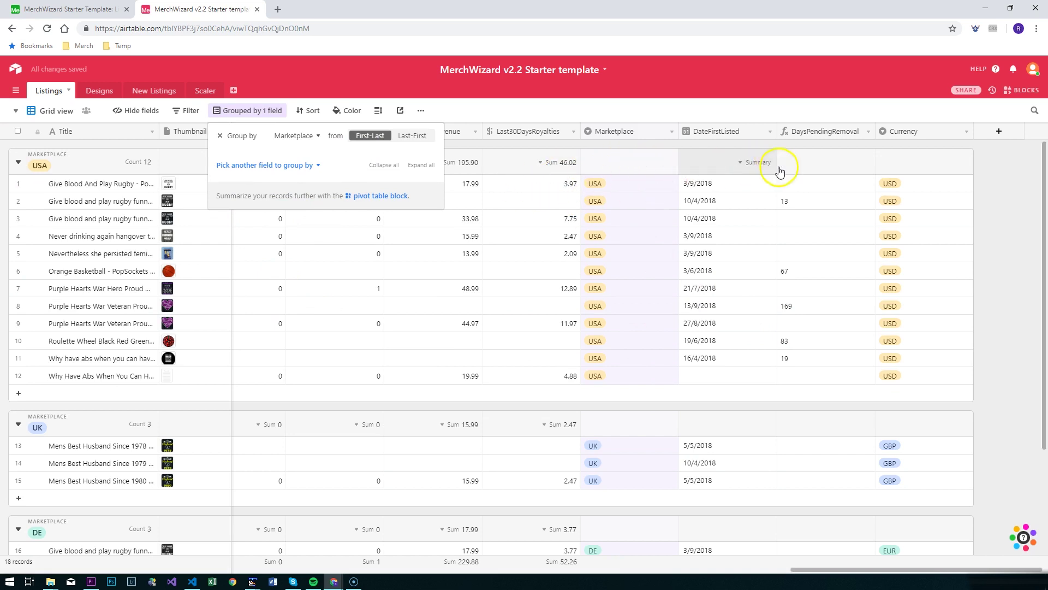
{"action": "left_click", "coordinate": [980, 248]}
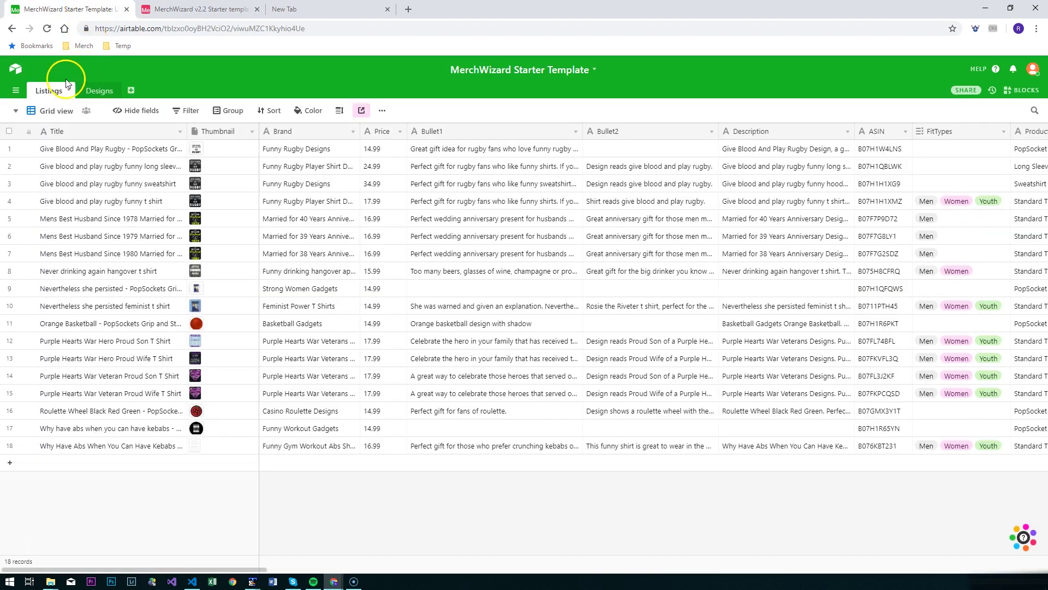
Check the old base's Designs table, then view the v2.2 New Listings and Scaler tables.
{"action": "left_click", "coordinate": [96, 91]}
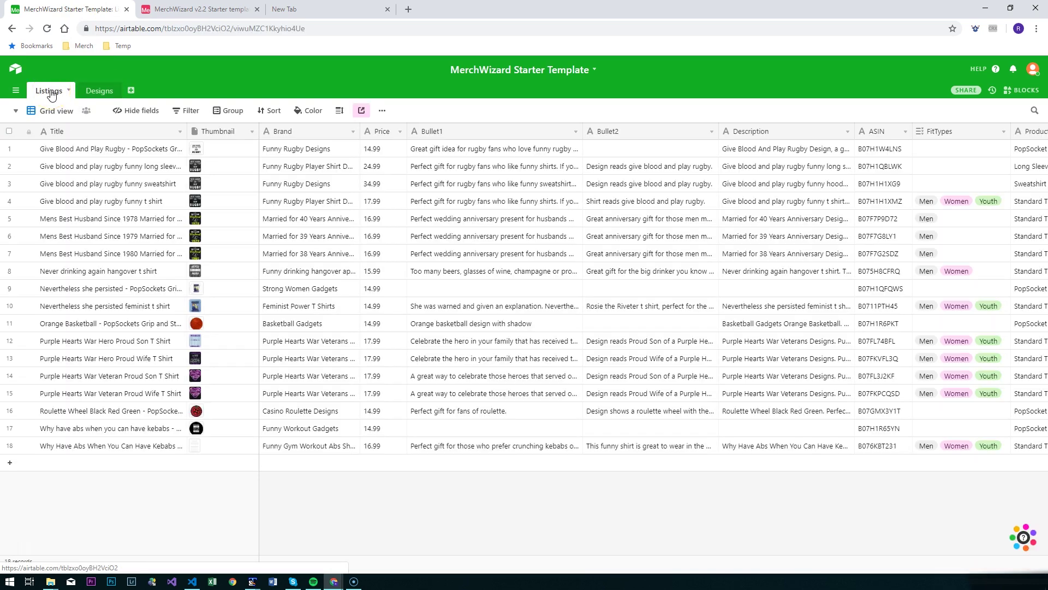
{"action": "left_click", "coordinate": [180, 9]}
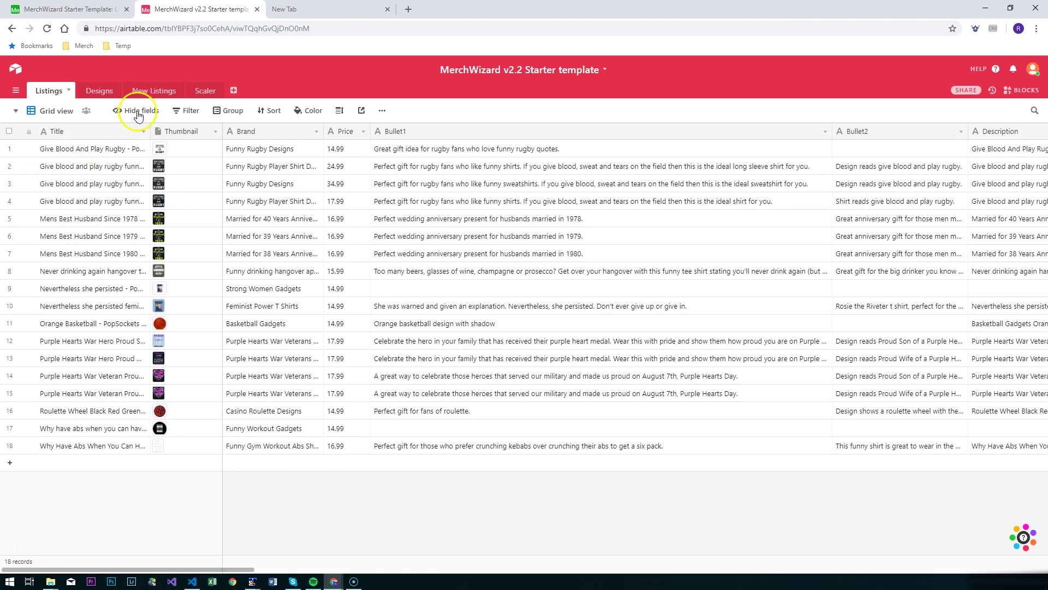
{"action": "left_click", "coordinate": [144, 92]}
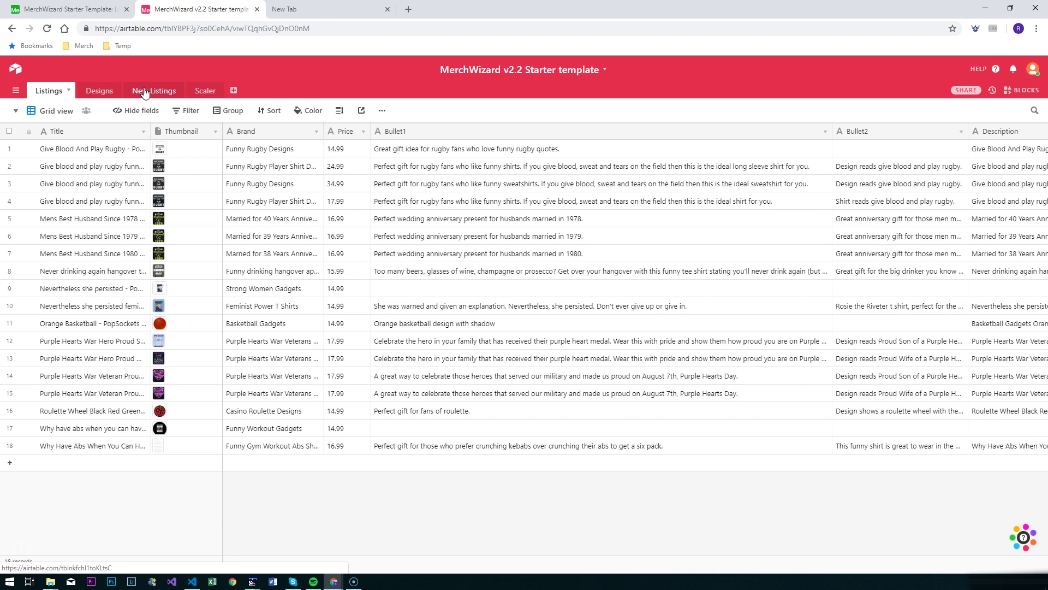
{"action": "left_click", "coordinate": [145, 92]}
{"action": "left_click", "coordinate": [206, 92]}
{"action": "left_click", "coordinate": [199, 91]}
Add a New Listings record titled 'Here is my title', then go to the Scaler table.
{"action": "left_click", "coordinate": [157, 90]}
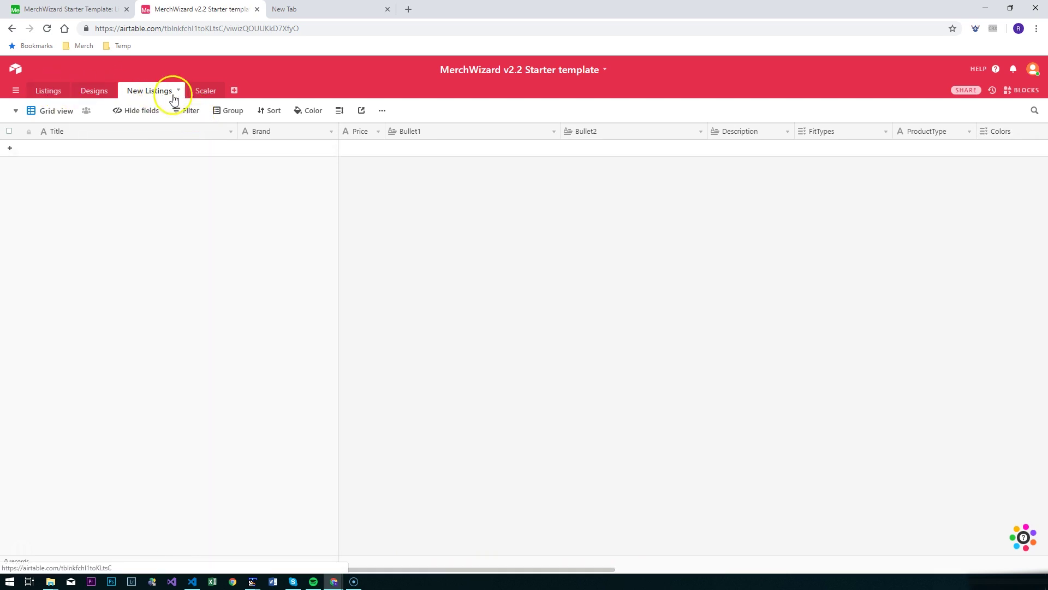
{"action": "left_click", "coordinate": [87, 147]}
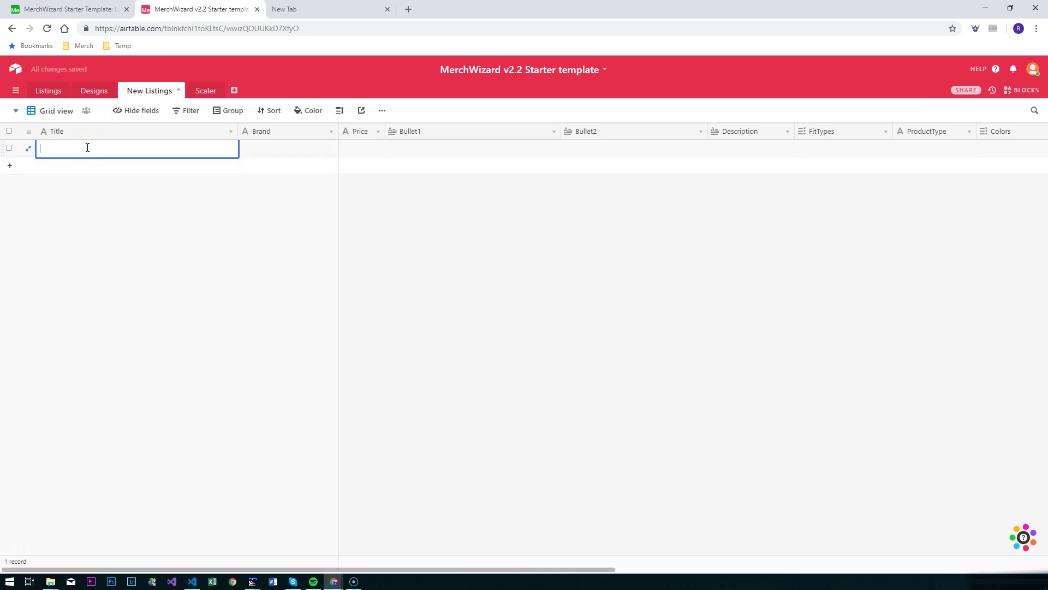
{"action": "type", "text": "Here is my title"}
{"action": "key", "text": "Tab"}
{"action": "key", "text": "Tab"}
{"action": "key", "text": "Tab"}
{"action": "key", "text": "Tab"}
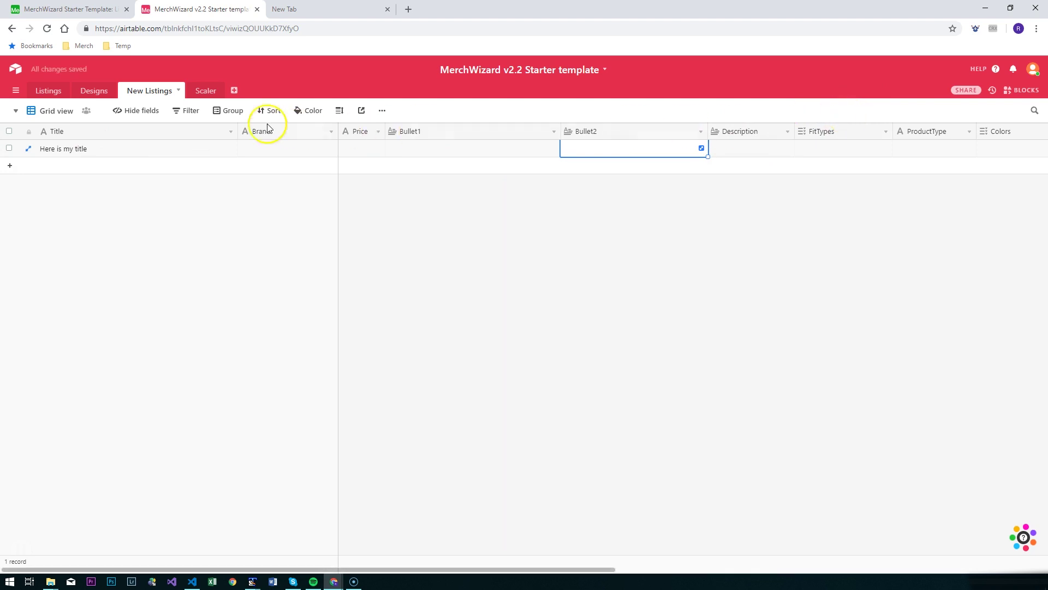
{"action": "left_click", "coordinate": [196, 98]}
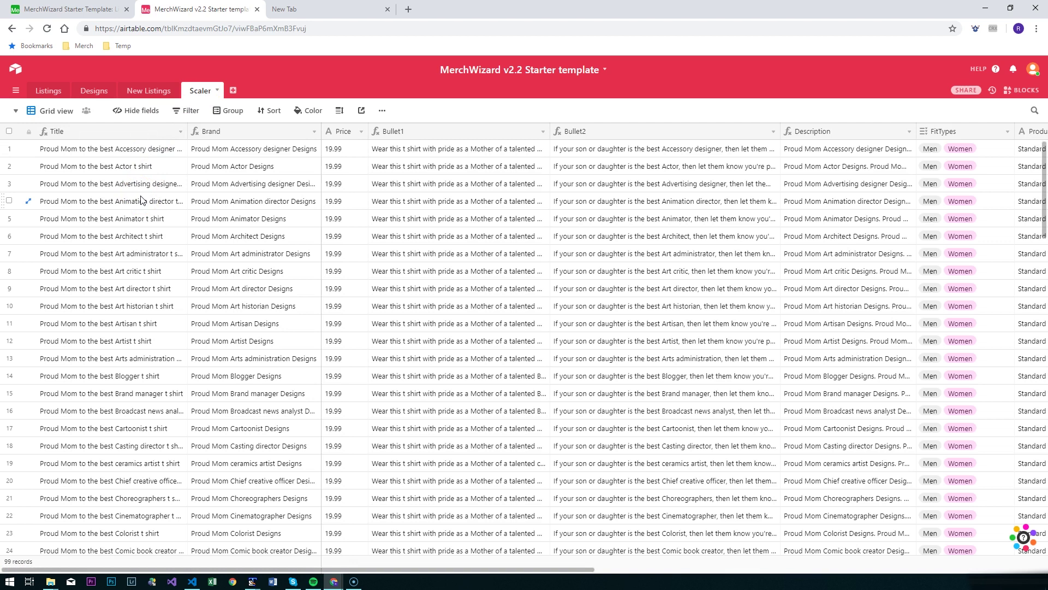
{"action": "left_click", "coordinate": [134, 149]}
{"action": "left_click", "coordinate": [136, 155]}
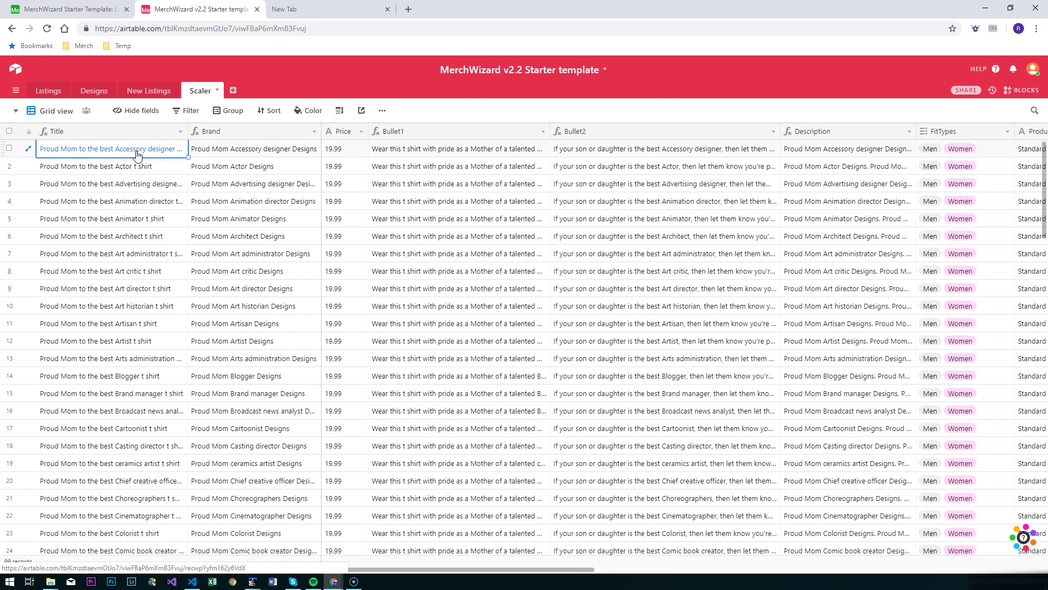
{"action": "left_click_drag", "start_coordinate": [398, 569], "coordinate": [327, 569]}
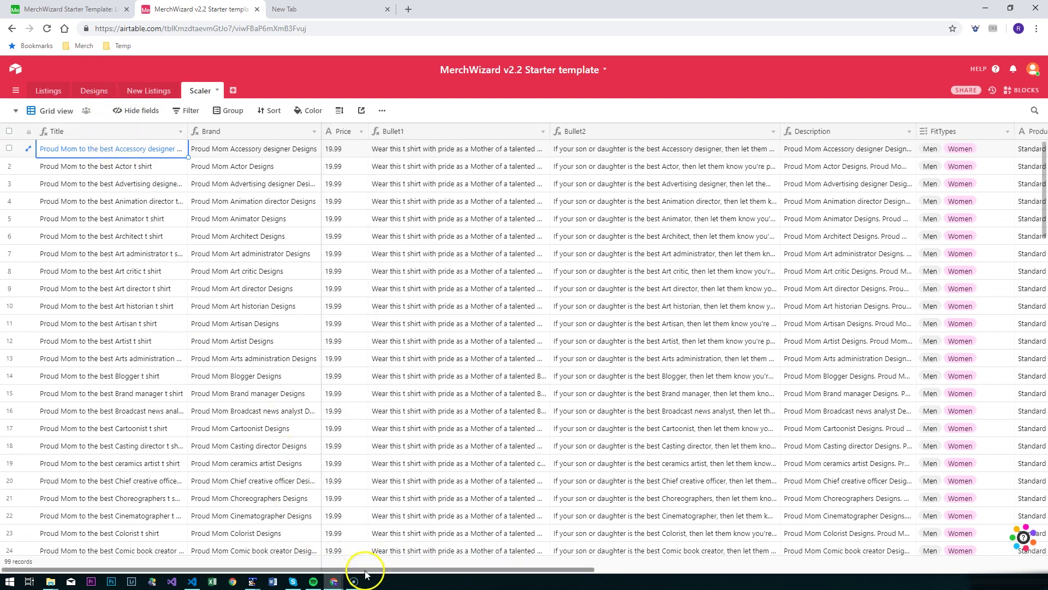
{"action": "left_click_drag", "start_coordinate": [365, 574], "coordinate": [983, 568]}
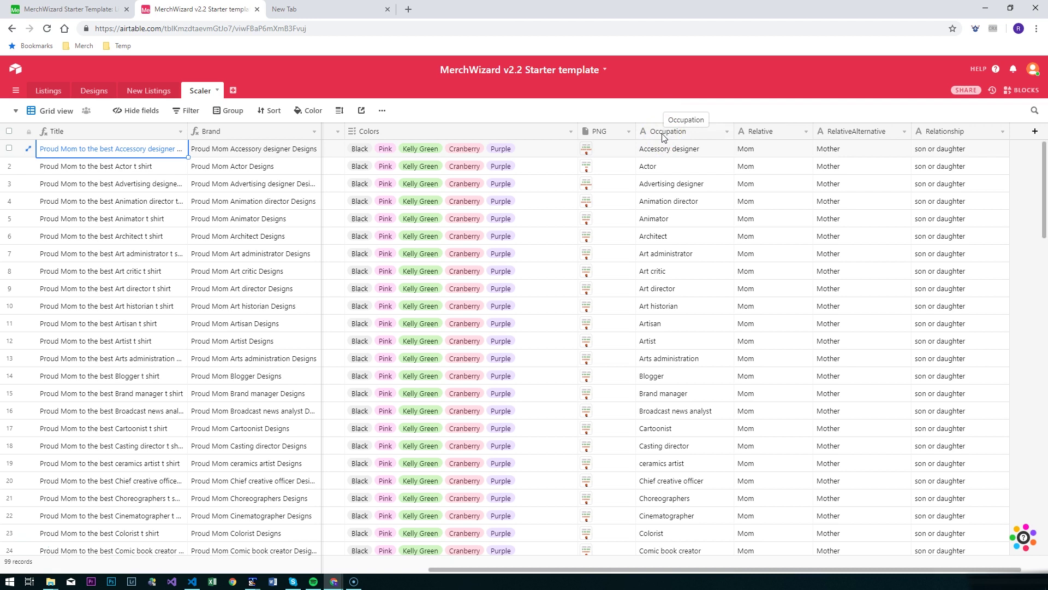
{"action": "left_click", "coordinate": [660, 150]}
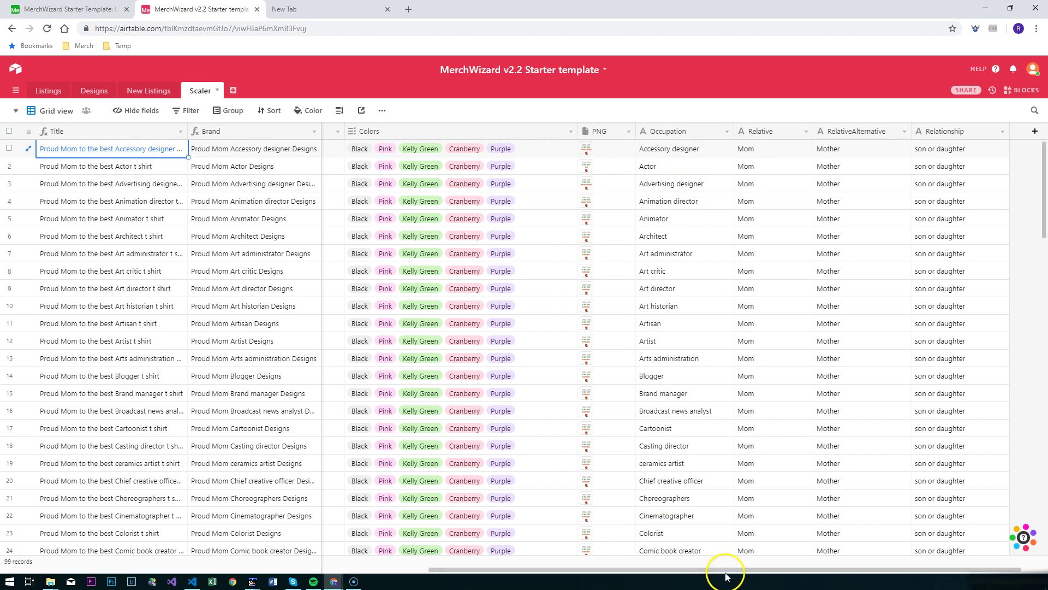
{"action": "left_click_drag", "start_coordinate": [730, 572], "coordinate": [715, 545]}
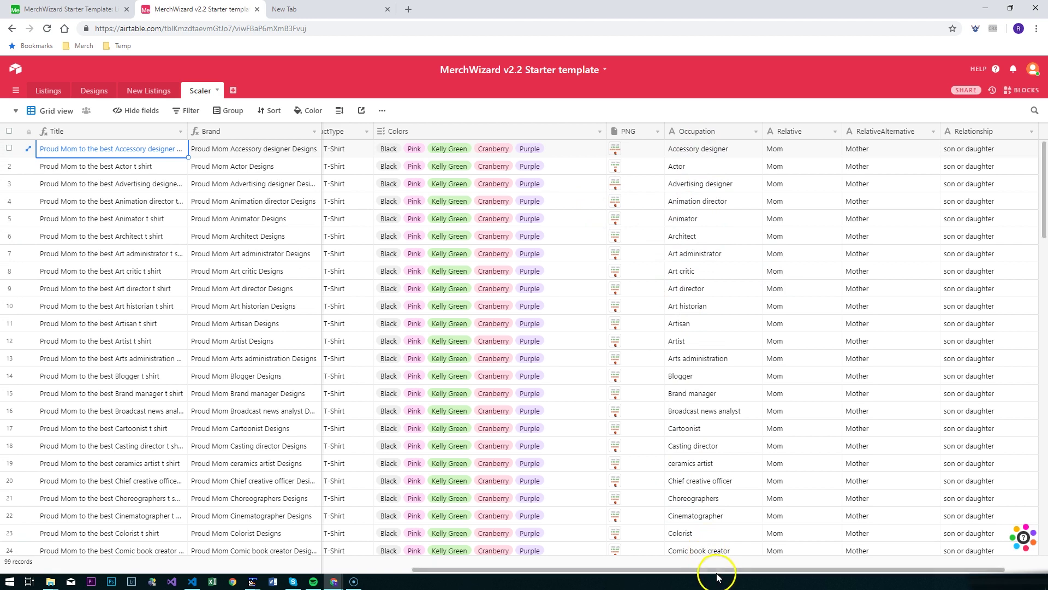
{"action": "left_click_drag", "start_coordinate": [713, 570], "coordinate": [342, 425]}
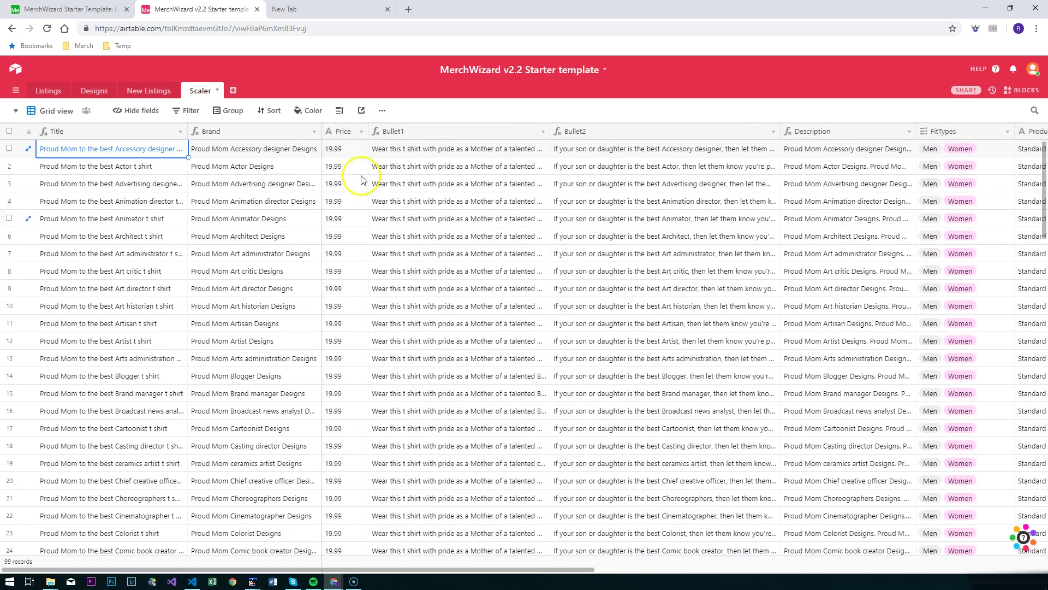
Open the Title field's settings, keep it a Formula field, and inspect its current formula.
{"action": "right_click", "coordinate": [134, 135]}
{"action": "left_click", "coordinate": [131, 147]}
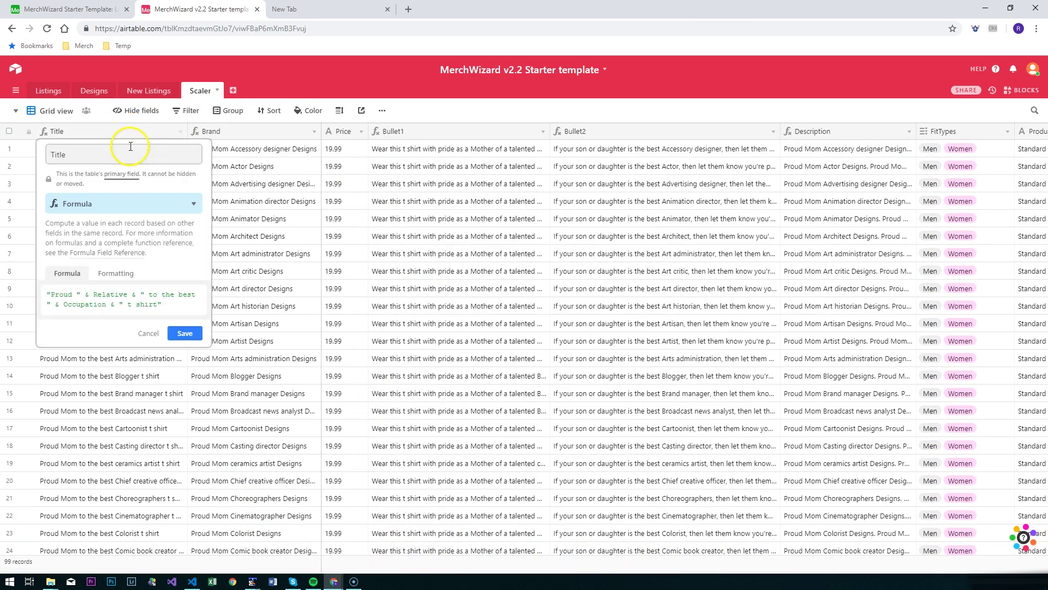
{"action": "left_click", "coordinate": [104, 206]}
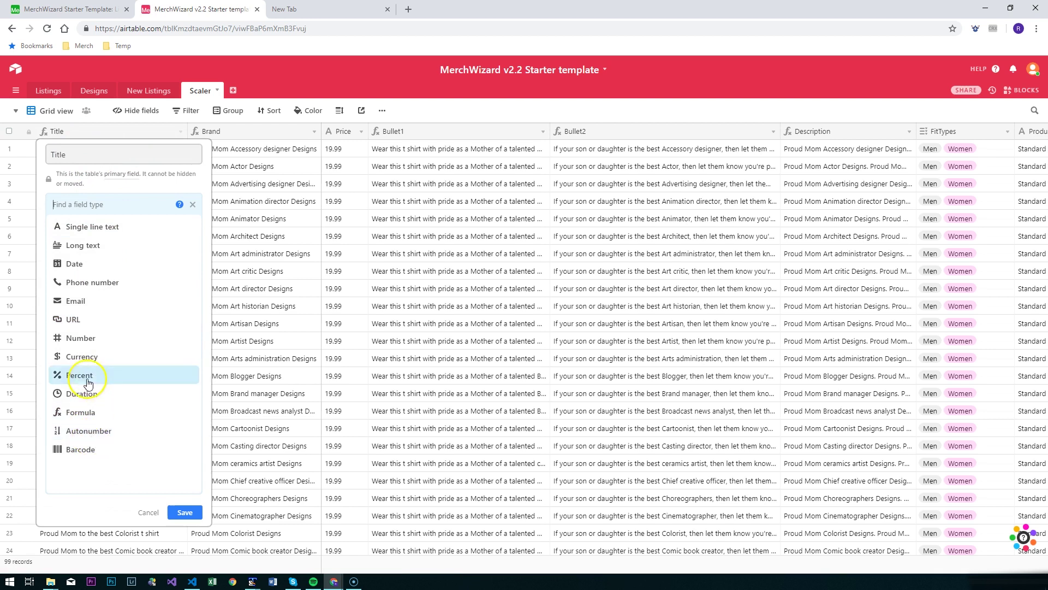
{"action": "left_click", "coordinate": [89, 412]}
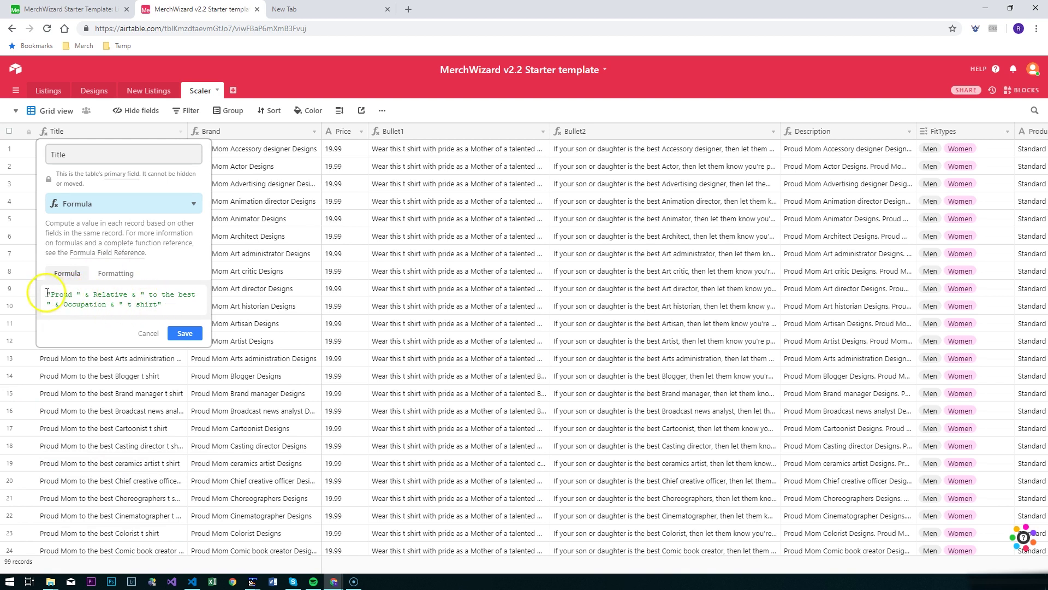
{"action": "left_click_drag", "start_coordinate": [47, 293], "coordinate": [180, 306]}
{"action": "left_click", "coordinate": [180, 307]}
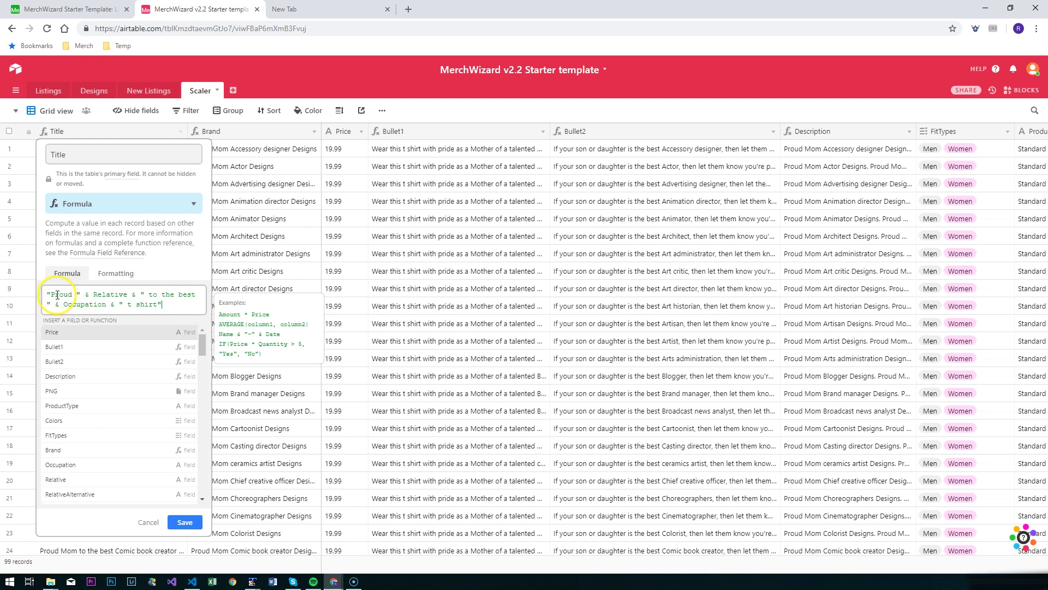
{"action": "left_click_drag", "start_coordinate": [48, 295], "coordinate": [80, 297]}
{"action": "left_click", "coordinate": [93, 296]}
{"action": "left_click", "coordinate": [112, 295]}
Replace the Title formula with "Sample Title for " & Occupation and save it.
{"action": "left_click_drag", "start_coordinate": [163, 304], "coordinate": [41, 283]}
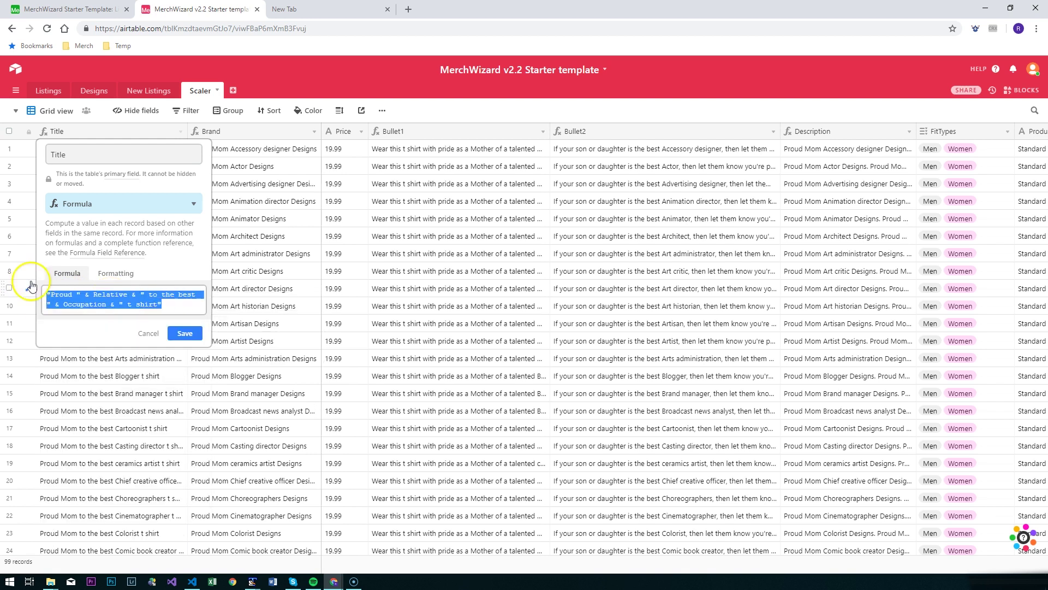
{"action": "key", "text": "BackSpace"}
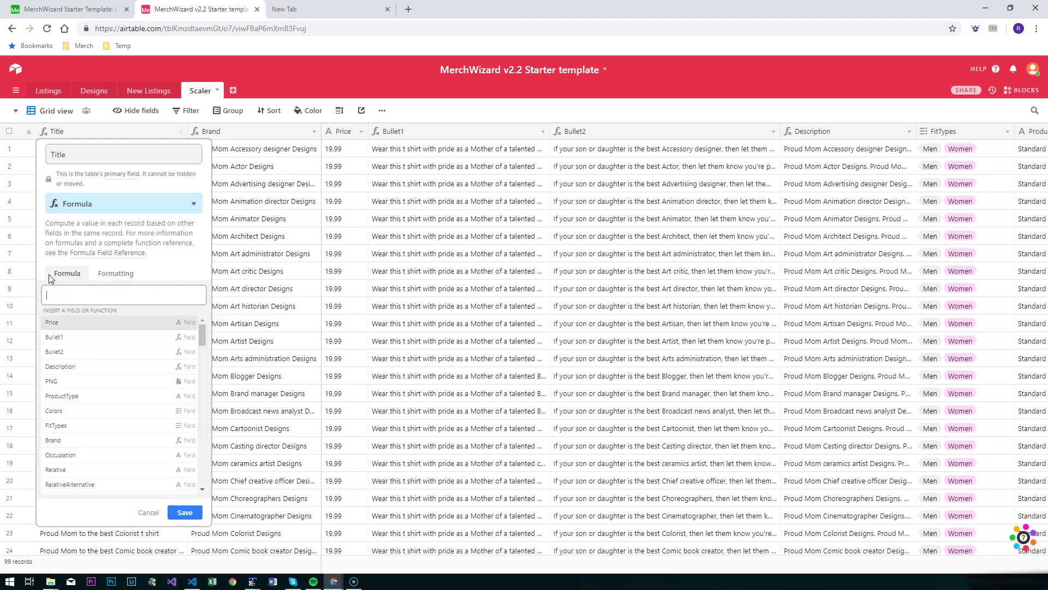
{"action": "type", "text": "\""}
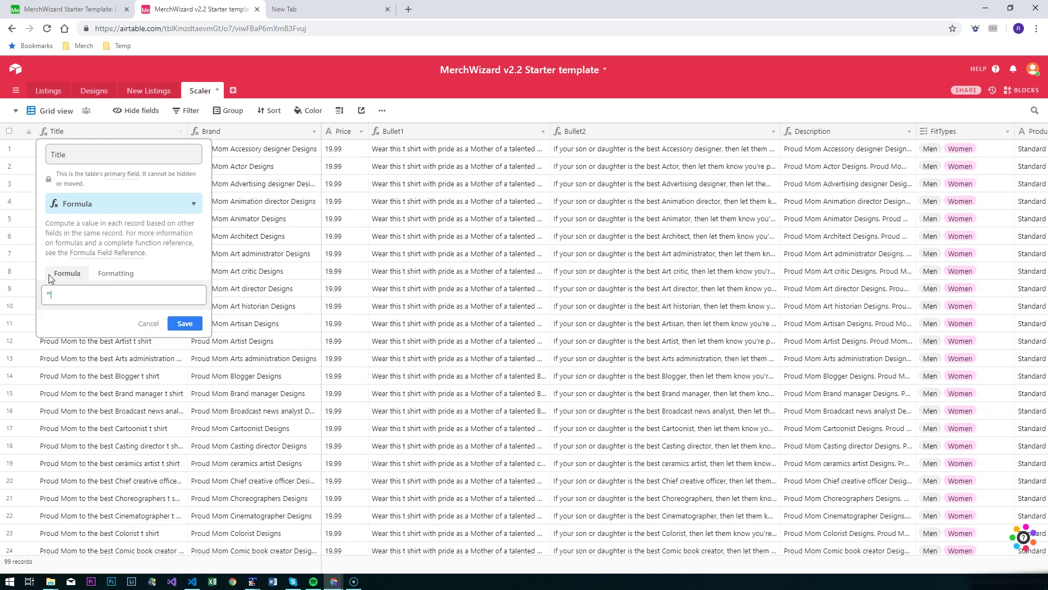
{"action": "type", "text": "Sample Title for \" "}
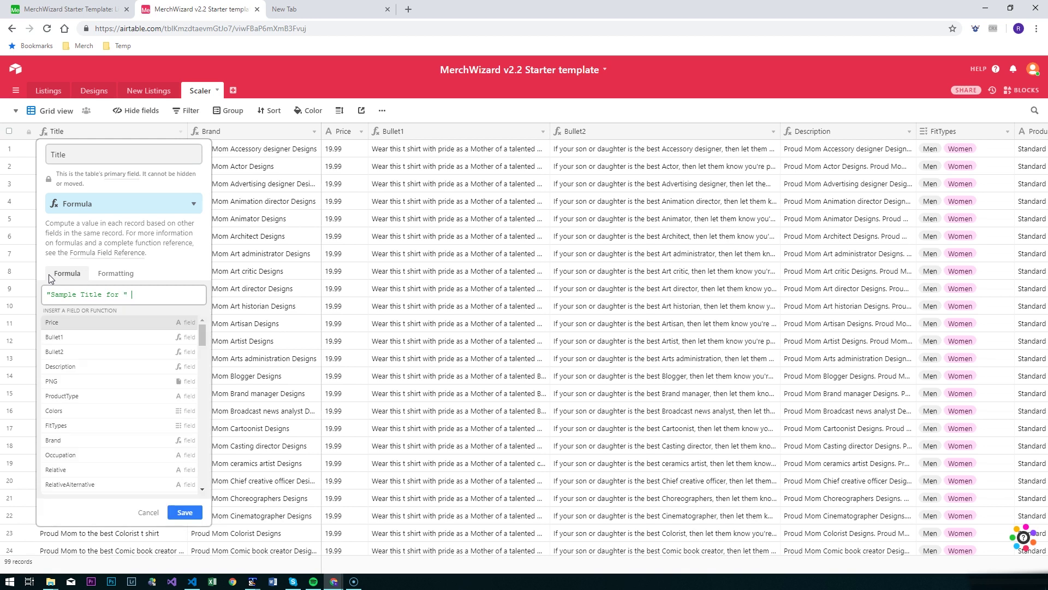
{"action": "type", "text": "& oc"}
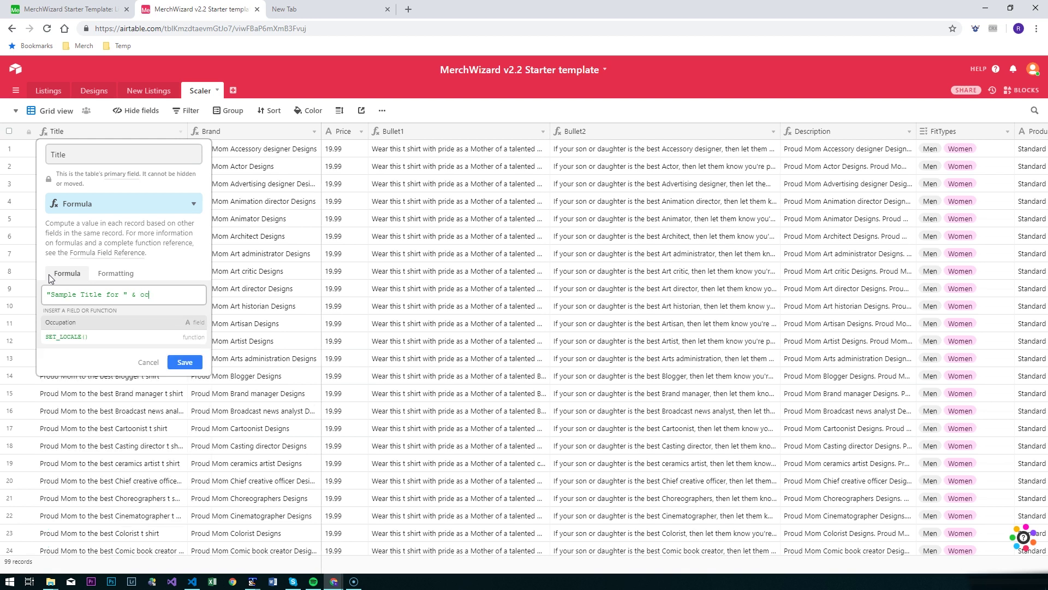
{"action": "type", "text": "cup"}
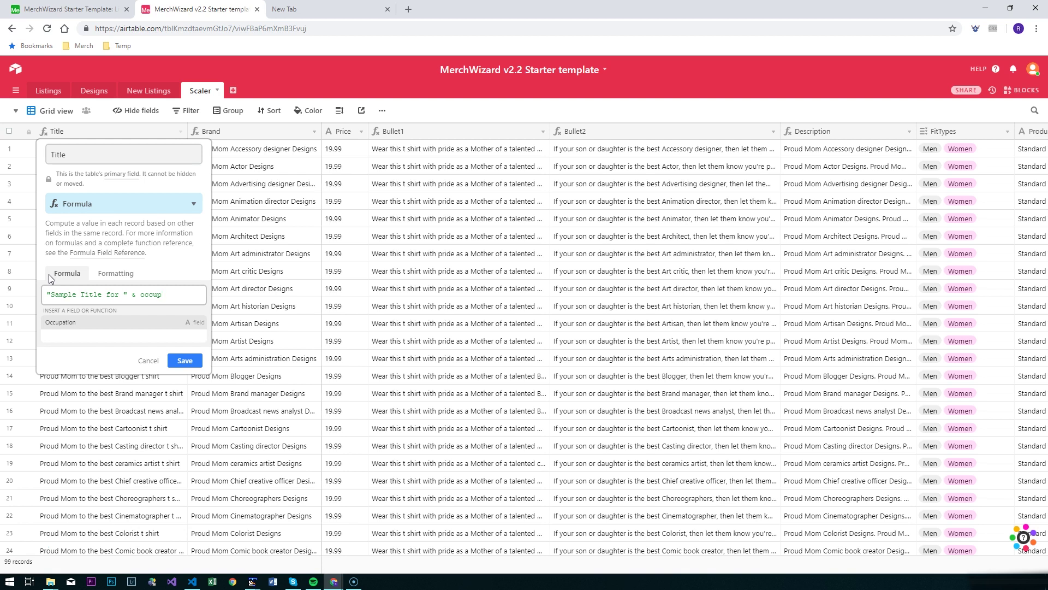
{"action": "left_click", "coordinate": [65, 323]}
{"action": "left_click", "coordinate": [185, 323]}
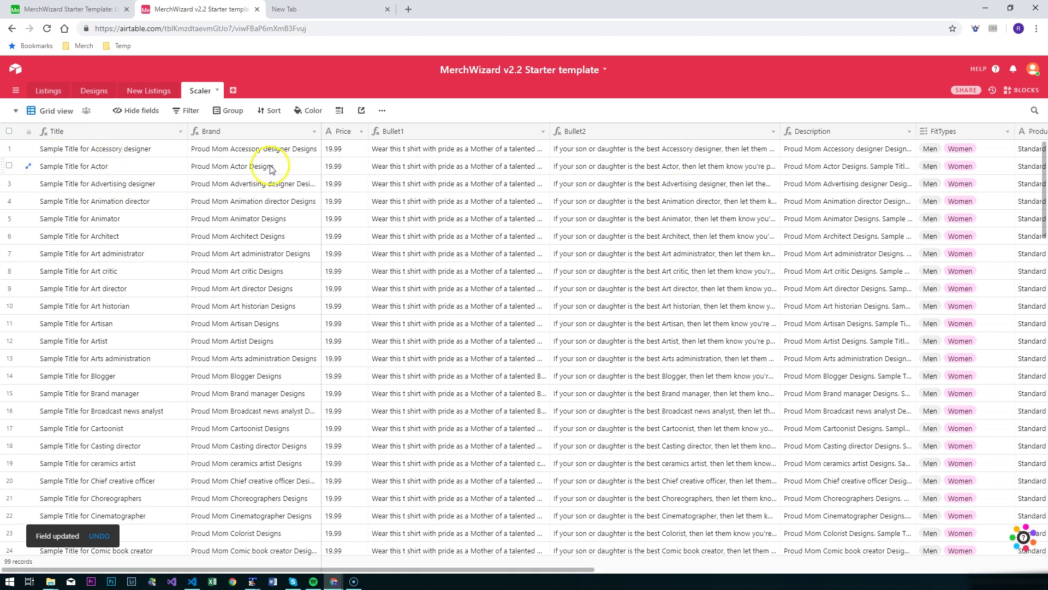
Select the first record's Description value and open the Description field's formula editor.
{"action": "left_click", "coordinate": [224, 154]}
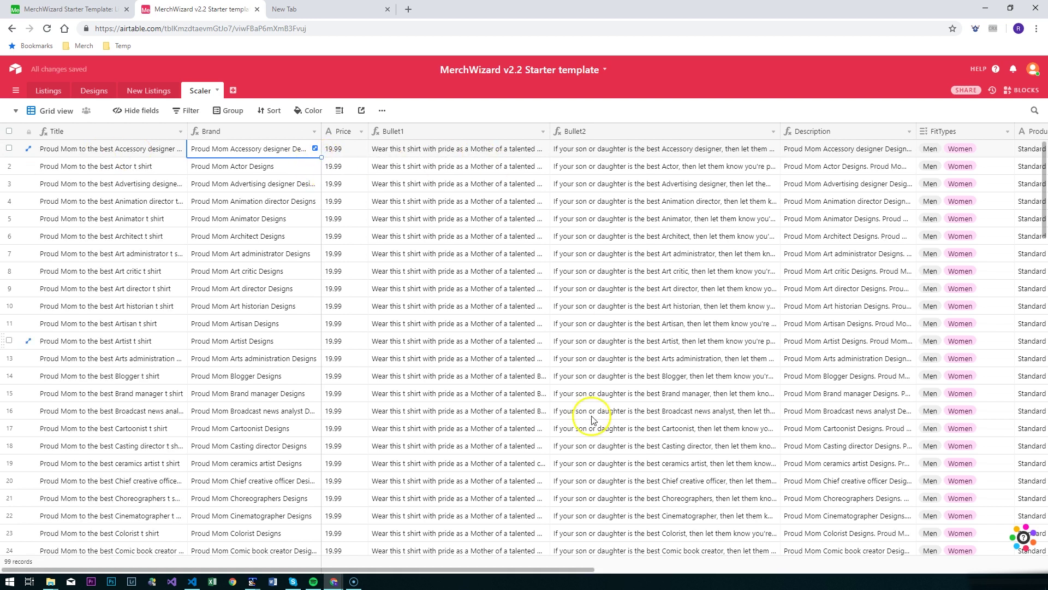
{"action": "left_click_drag", "start_coordinate": [574, 570], "coordinate": [661, 571]}
{"action": "left_click", "coordinate": [653, 156]}
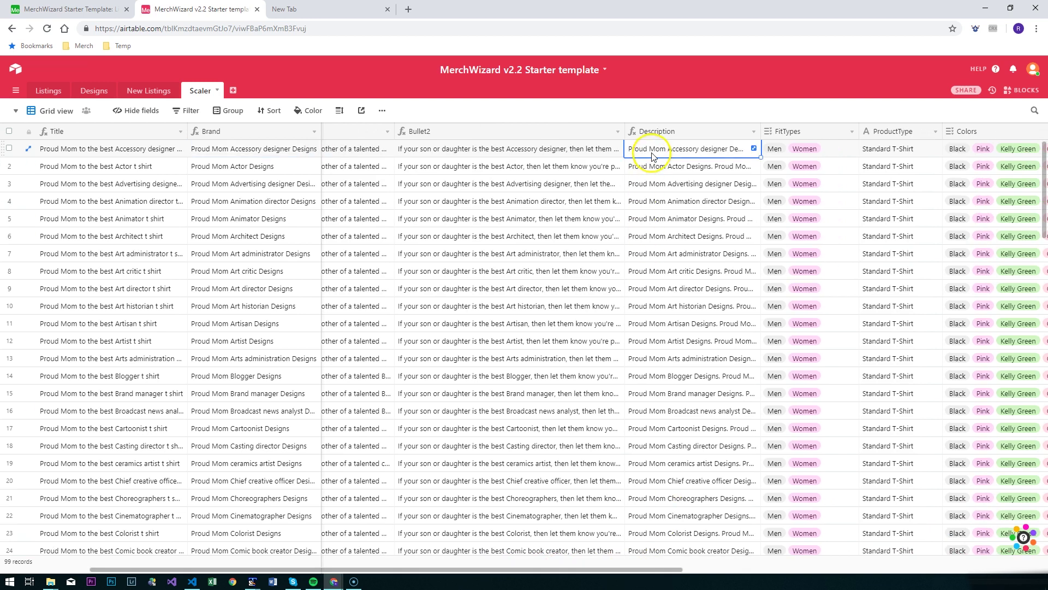
{"action": "right_click", "coordinate": [656, 146]}
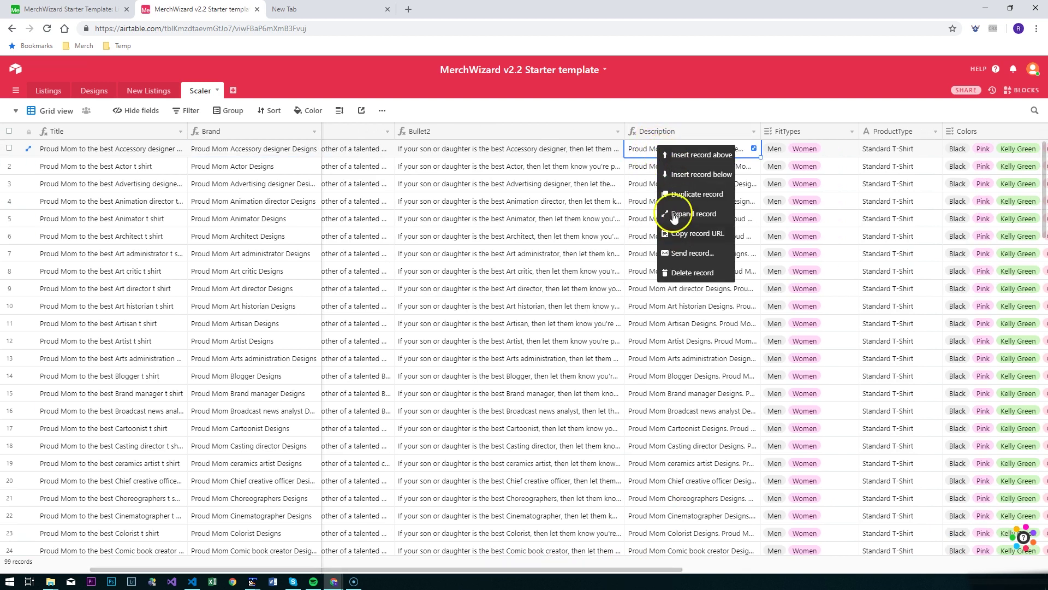
{"action": "right_click", "coordinate": [652, 131]}
{"action": "left_click", "coordinate": [672, 145]}
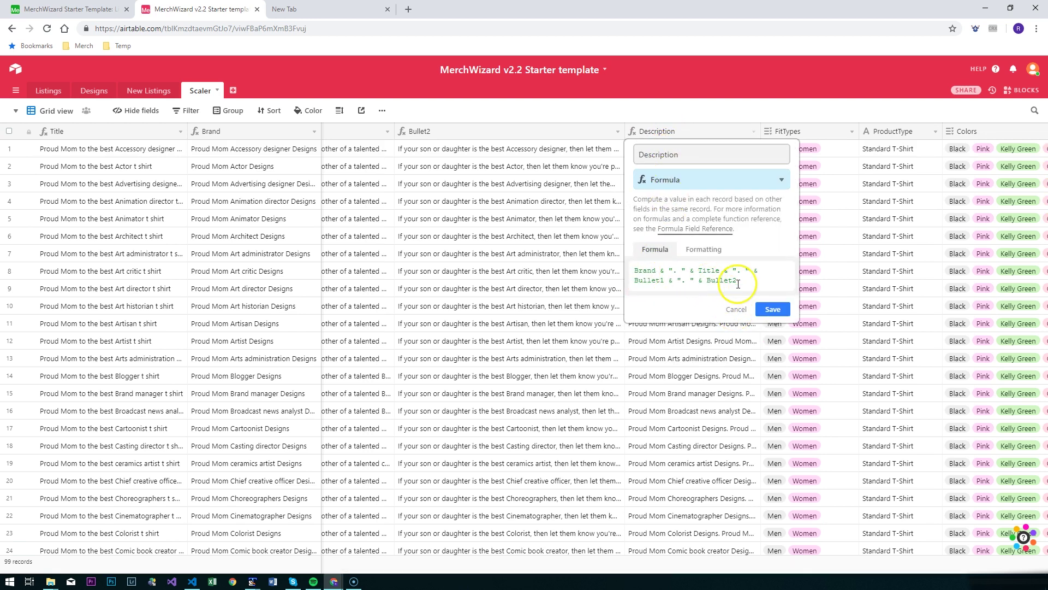
Try a CONCATENATE(Title, Brand, Bull…) Description formula, then close the editor without saving.
{"action": "left_click_drag", "start_coordinate": [745, 280], "coordinate": [691, 273]}
{"action": "triple_click", "coordinate": [692, 277]}
{"action": "type", "text": "CON"}
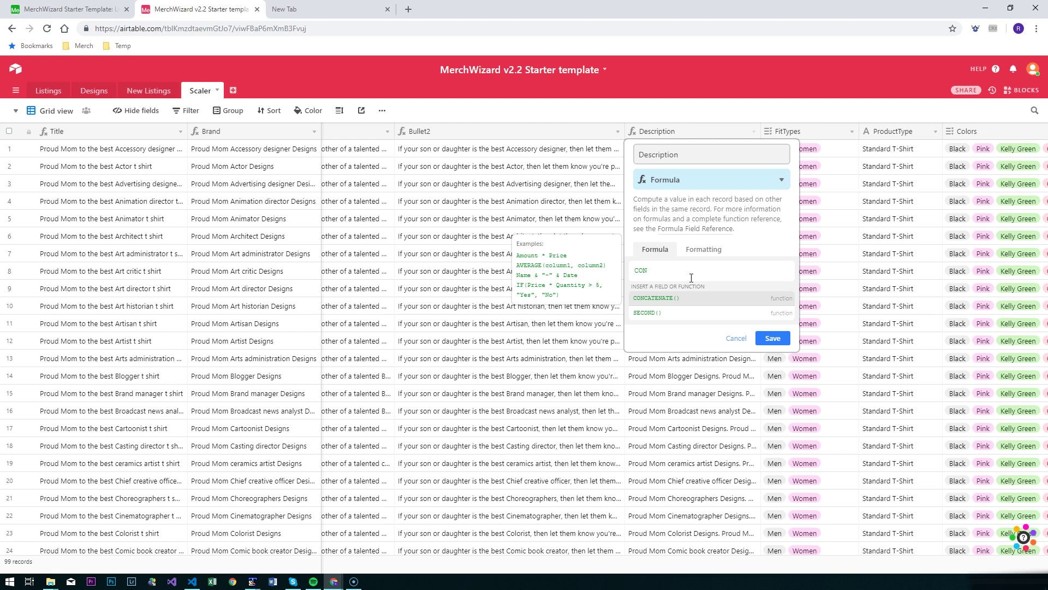
{"action": "left_click", "coordinate": [670, 302]}
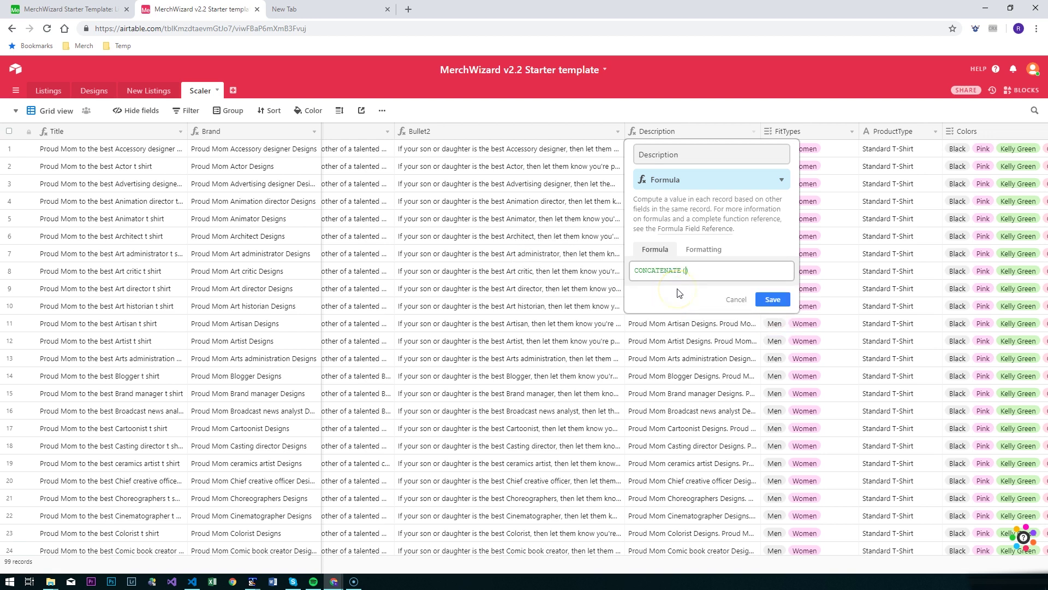
{"action": "type", "text": "Titl"}
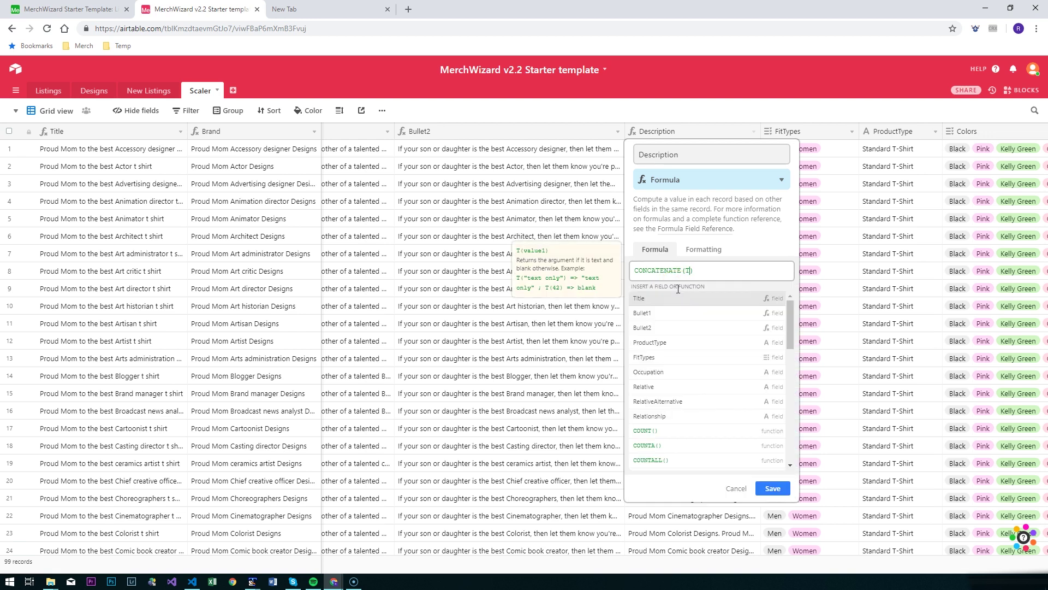
{"action": "type", "text": "e, Brand"}
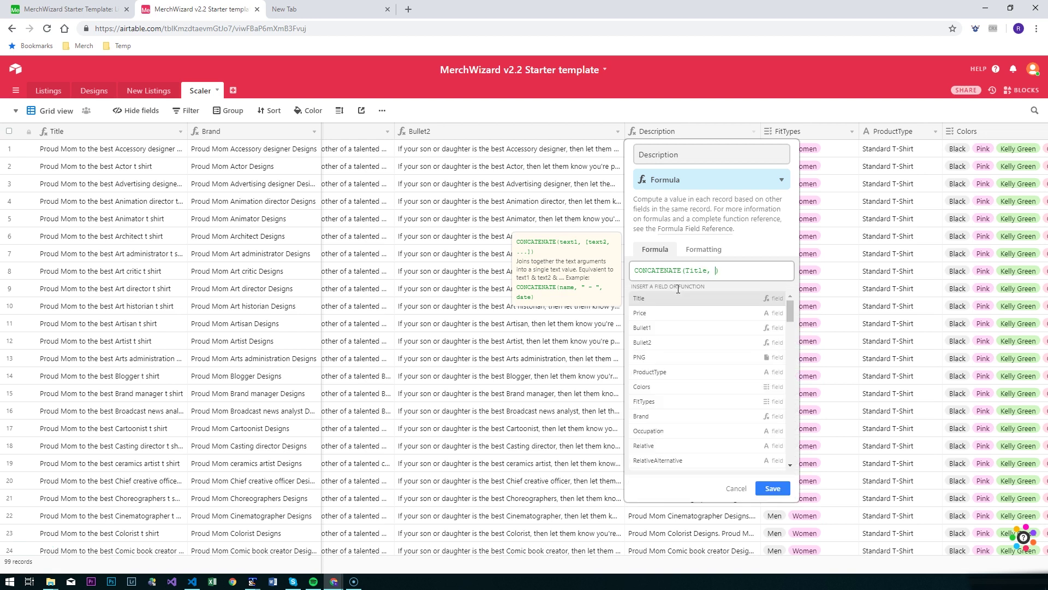
{"action": "type", "text": ", Bull"}
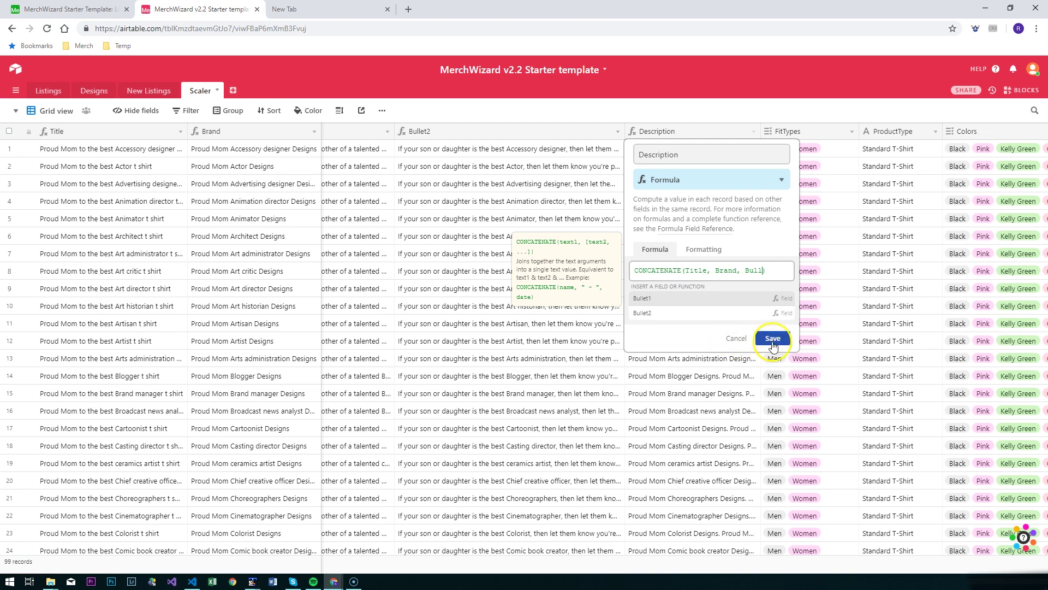
{"action": "left_click", "coordinate": [735, 338]}
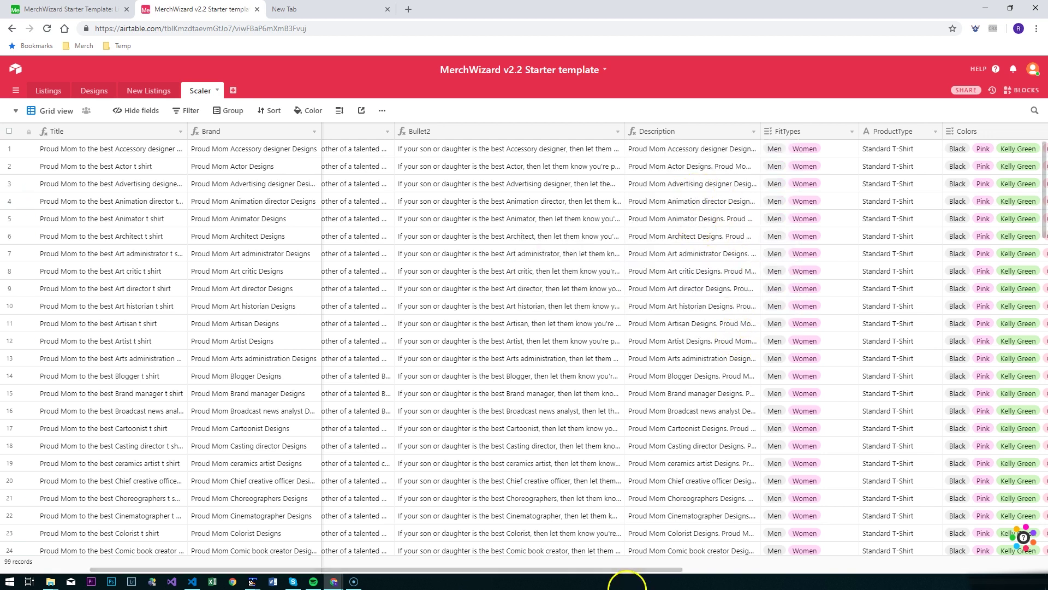
Preview the acd.png and actor.png designs full size, then select all 99 Scaler records.
{"action": "left_click_drag", "start_coordinate": [646, 569], "coordinate": [944, 569]}
{"action": "left_click", "coordinate": [622, 148]}
{"action": "left_click", "coordinate": [631, 150]}
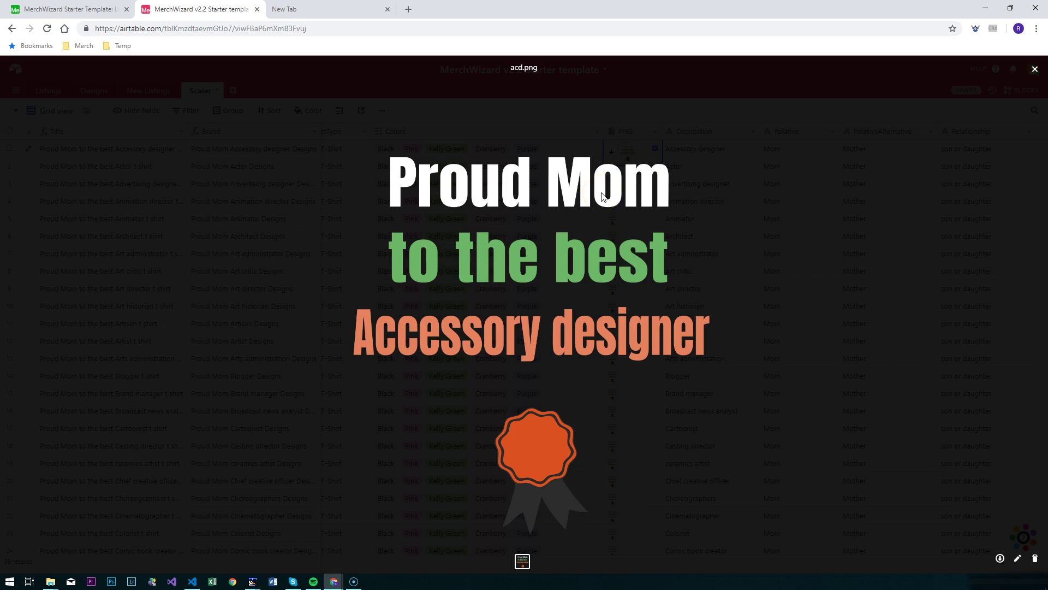
{"action": "key", "text": "Escape"}
{"action": "left_click", "coordinate": [628, 169]}
{"action": "left_click", "coordinate": [629, 169]}
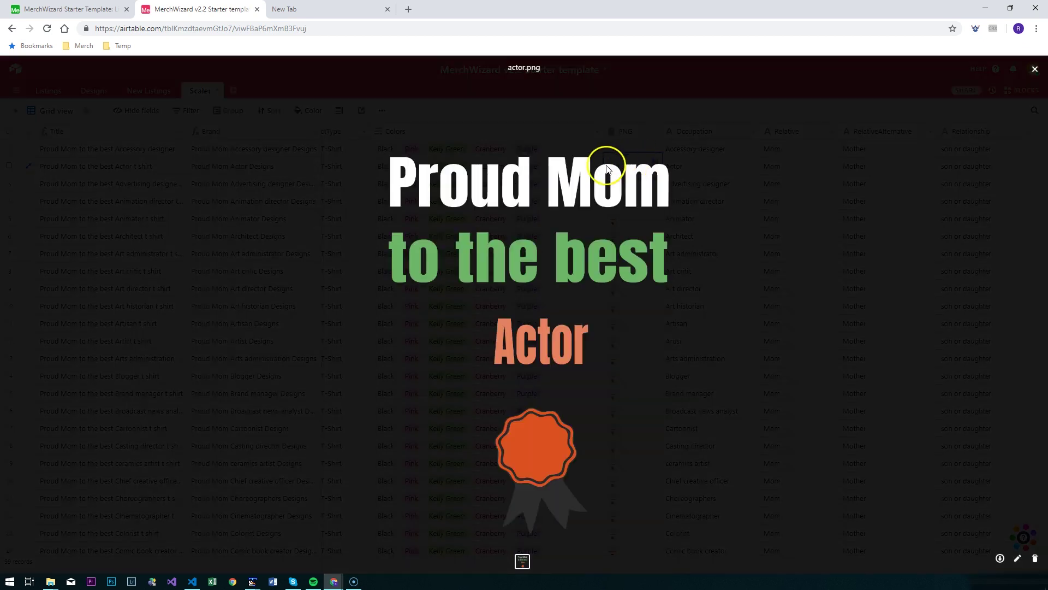
{"action": "key", "text": "Escape"}
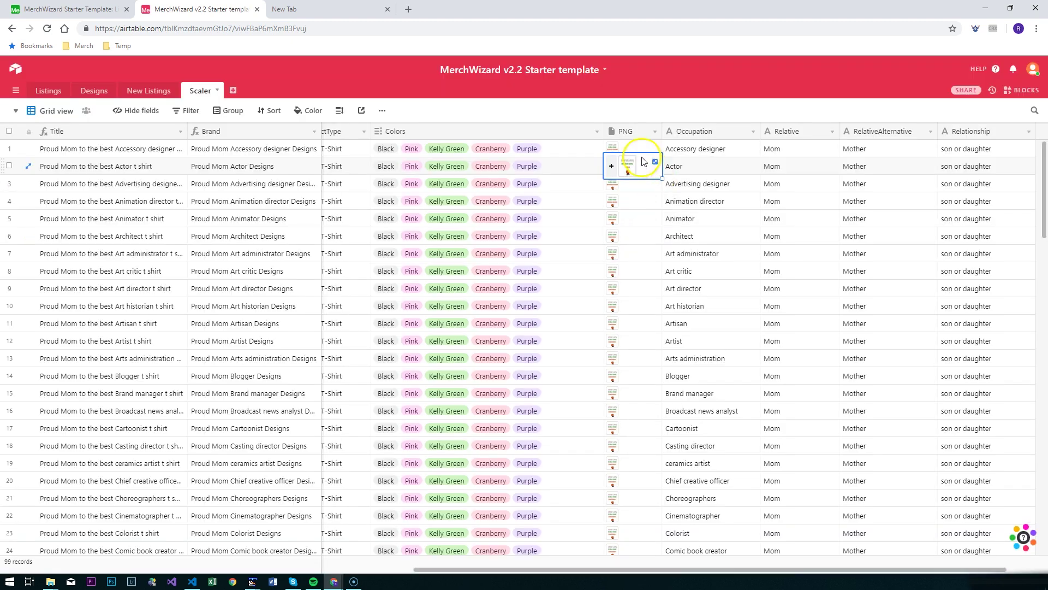
{"action": "left_click", "coordinate": [781, 218]}
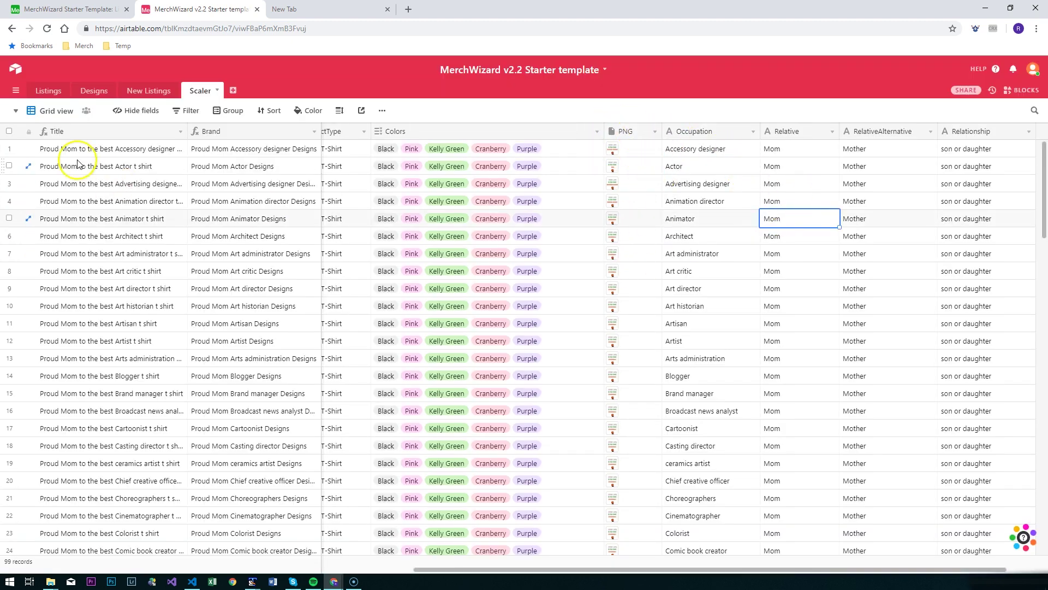
{"action": "left_click", "coordinate": [9, 131]}
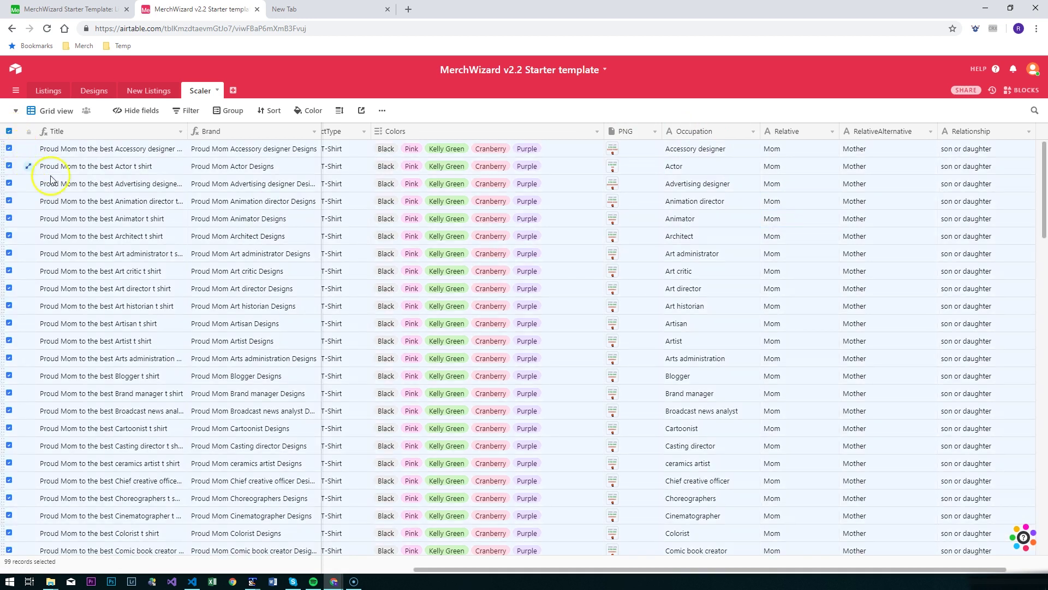
Copy the 99 Scaler records and paste them from New Listings' first Title cell, expanding the table.
{"action": "key", "text": "ctrl+c"}
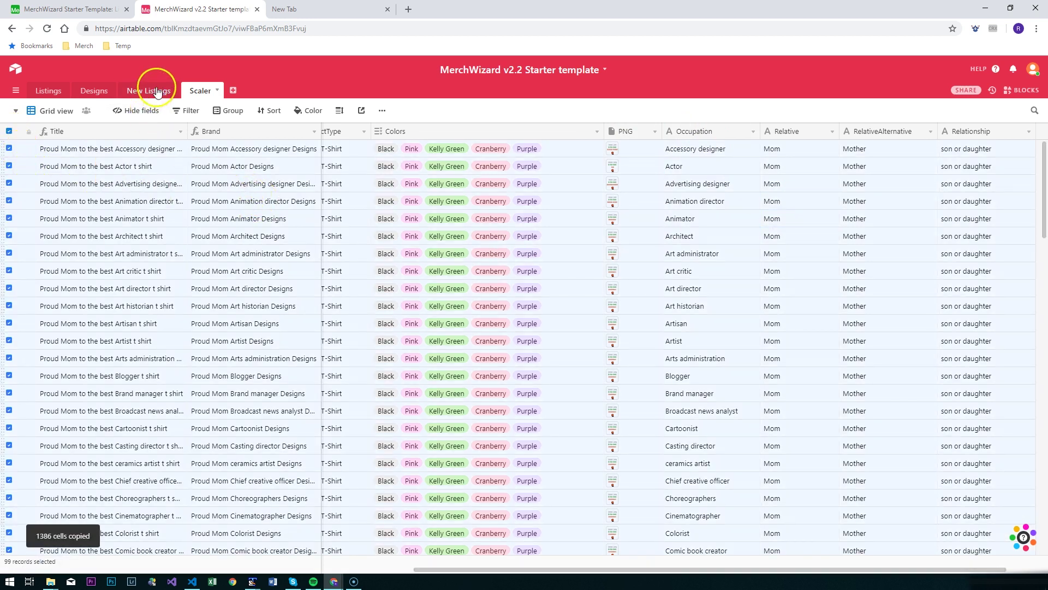
{"action": "left_click", "coordinate": [157, 92]}
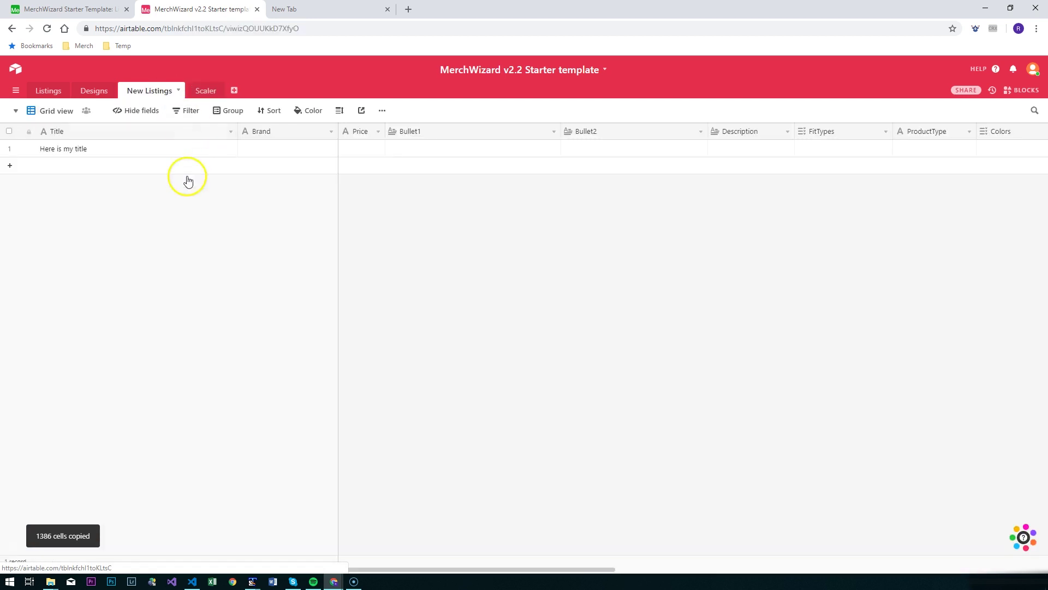
{"action": "left_click", "coordinate": [10, 148]}
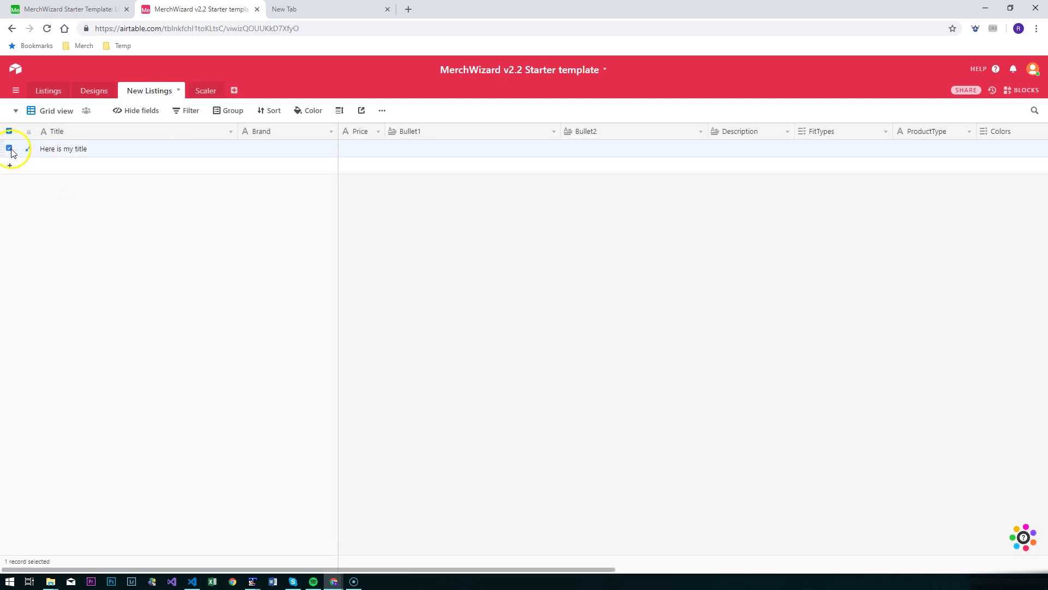
{"action": "left_click", "coordinate": [63, 152]}
{"action": "key", "text": "ctrl+v"}
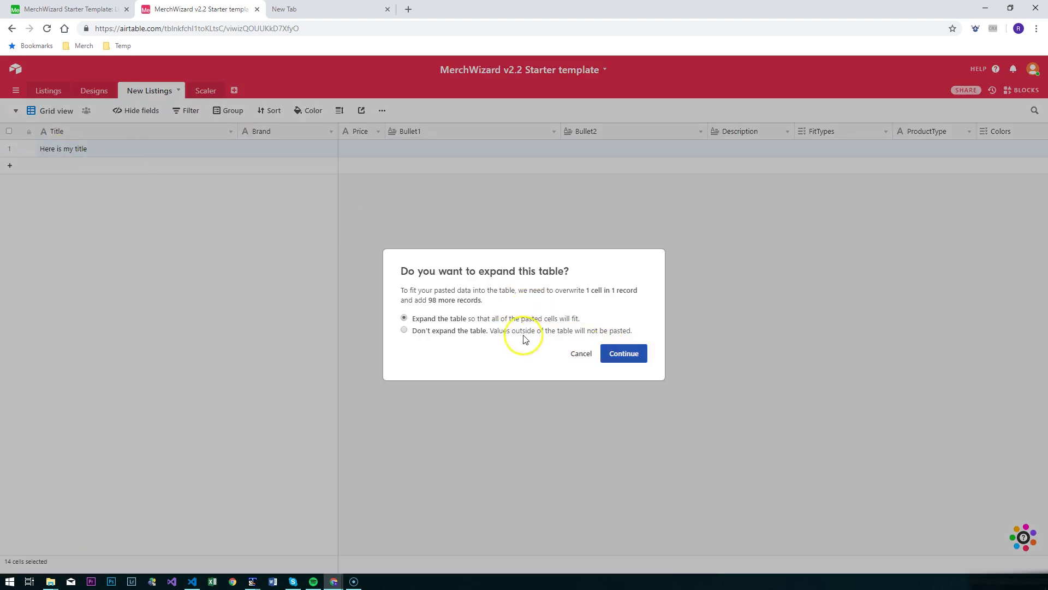
{"action": "left_click", "coordinate": [623, 355]}
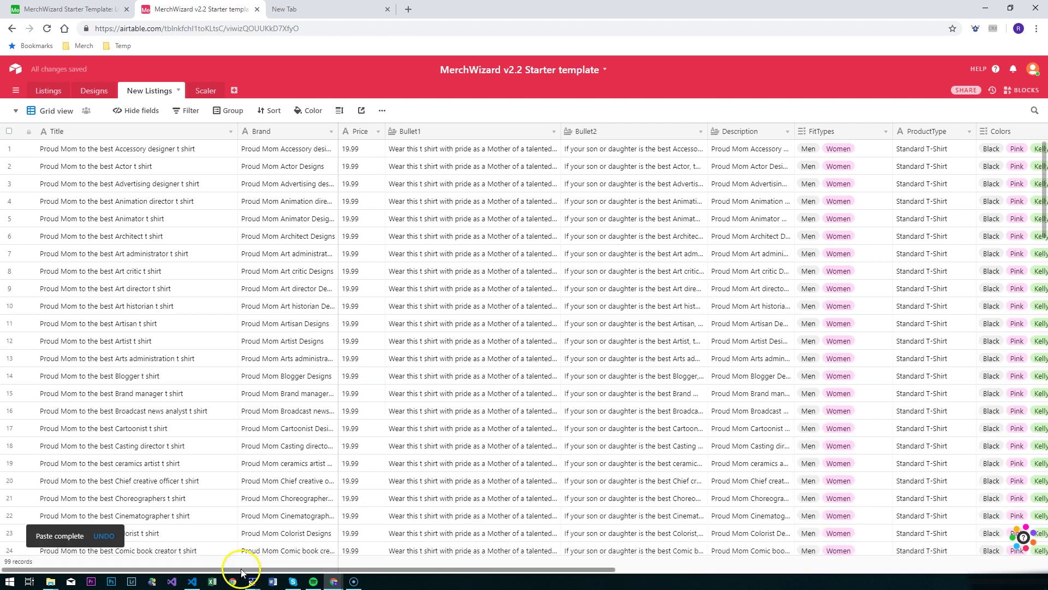
{"action": "left_click_drag", "start_coordinate": [242, 569], "coordinate": [549, 577]}
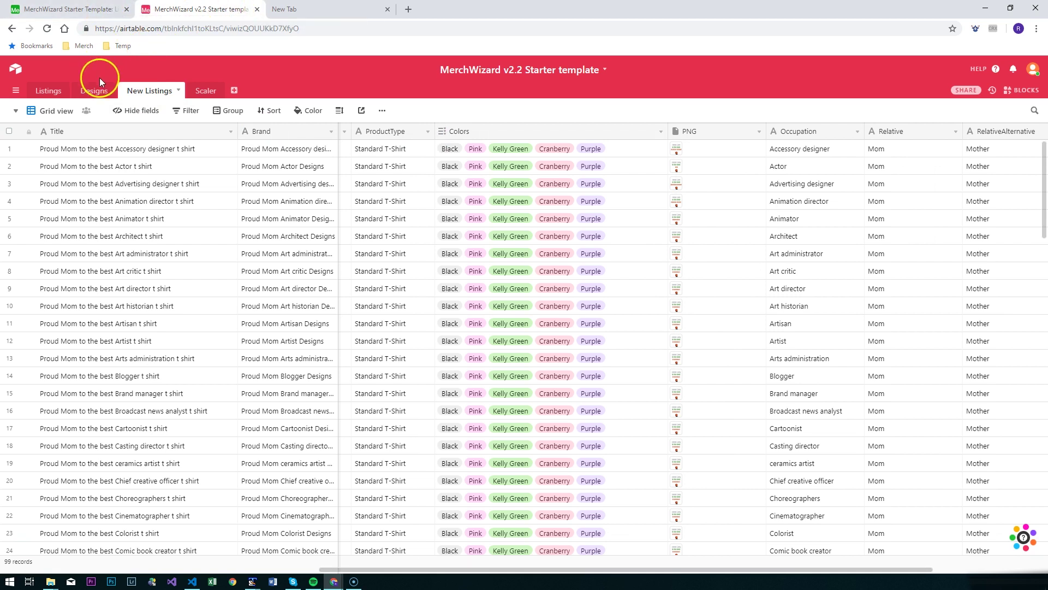
View the MerchWizard extension's product list, then return to the Airtable Listings table.
{"action": "left_click", "coordinate": [631, 136]}
{"action": "left_click", "coordinate": [976, 28]}
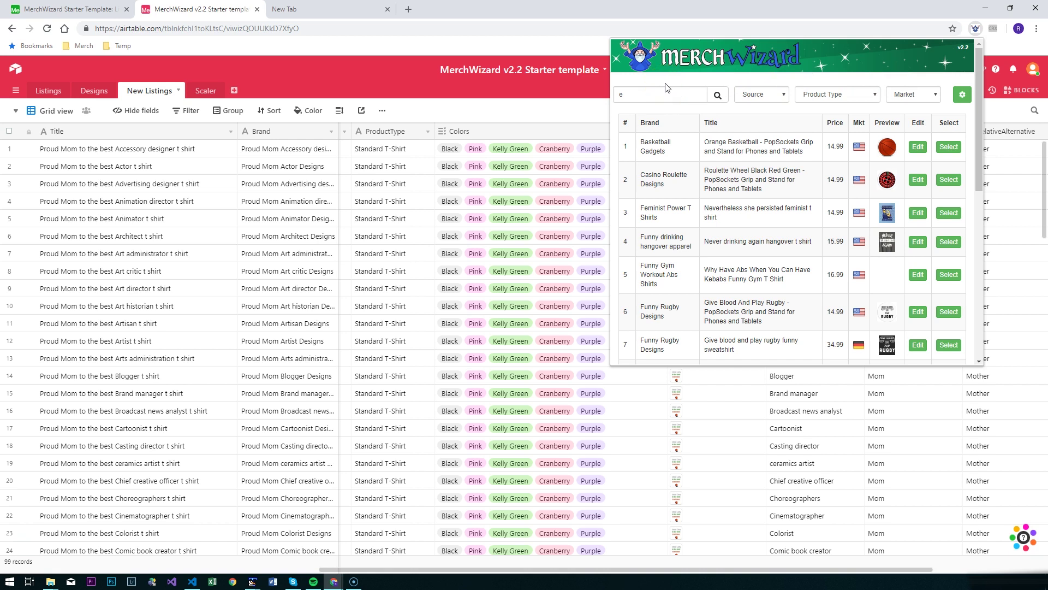
{"action": "left_click", "coordinate": [59, 94]}
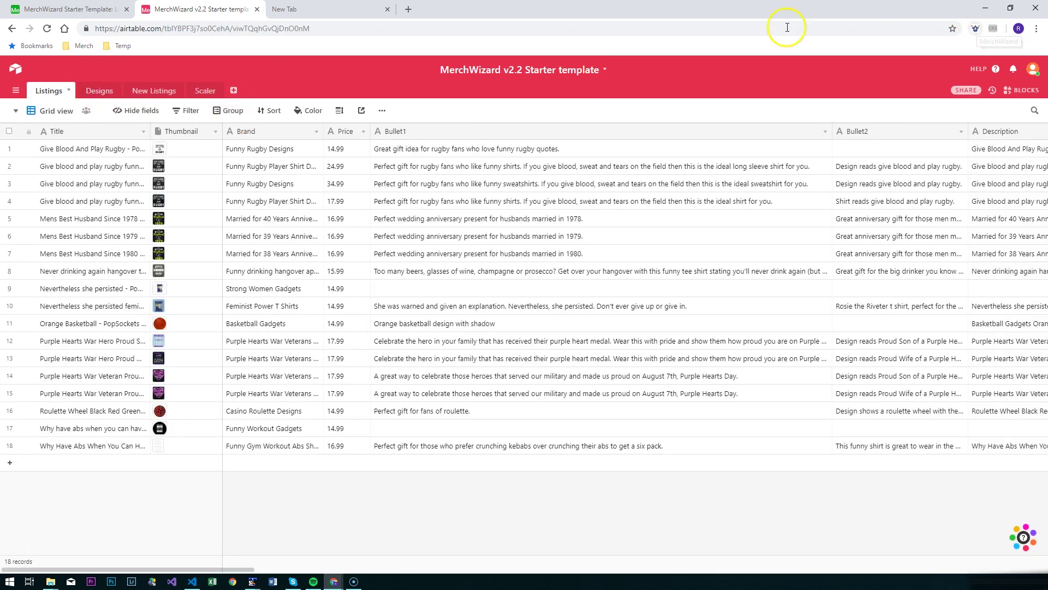
{"action": "left_click", "coordinate": [328, 12]}
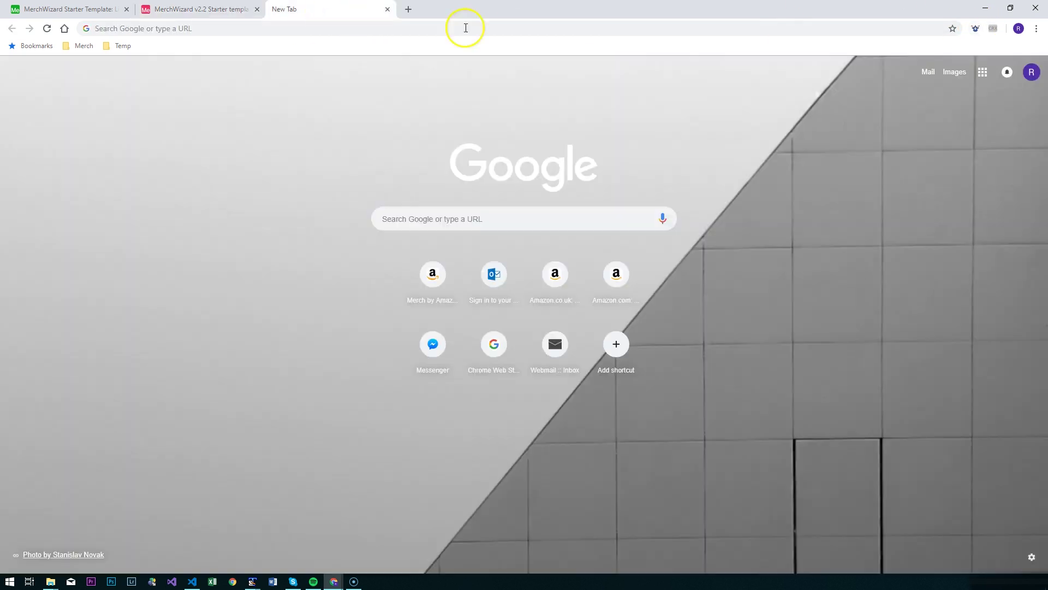
{"action": "left_click", "coordinate": [976, 28]}
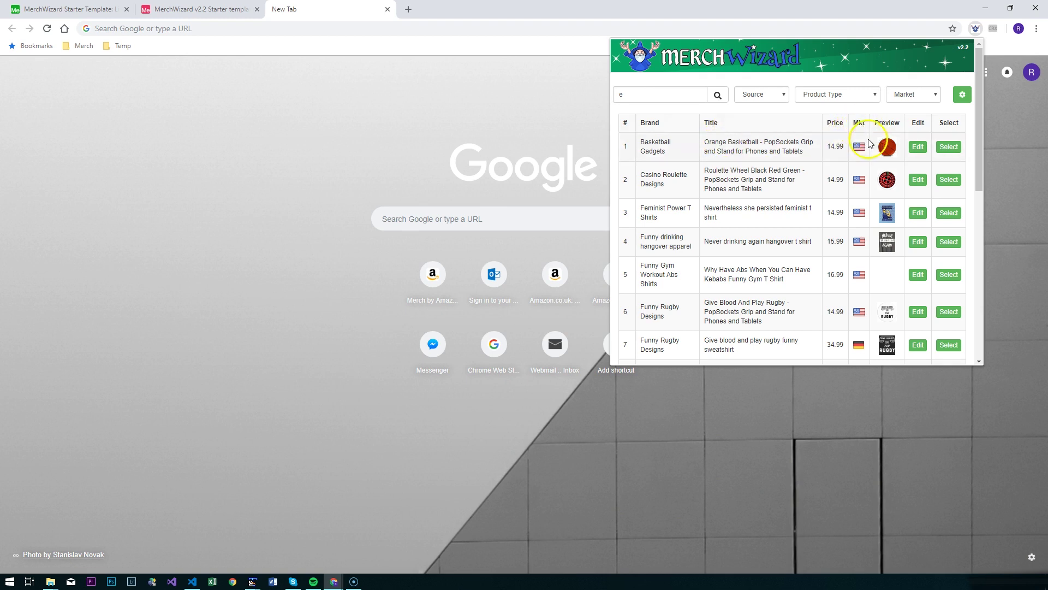
{"action": "scroll", "coordinate": [860, 213], "scroll_direction": "down", "scroll_amount": 6}
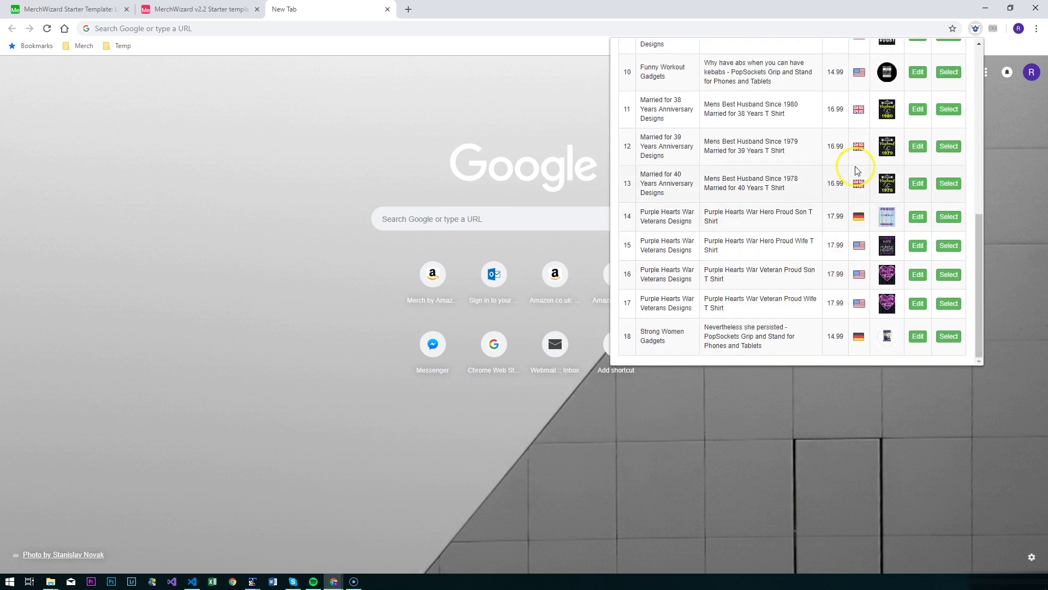
{"action": "scroll", "coordinate": [862, 164], "scroll_direction": "up", "scroll_amount": 6}
{"action": "scroll", "coordinate": [861, 165], "scroll_direction": "up", "scroll_amount": 2}
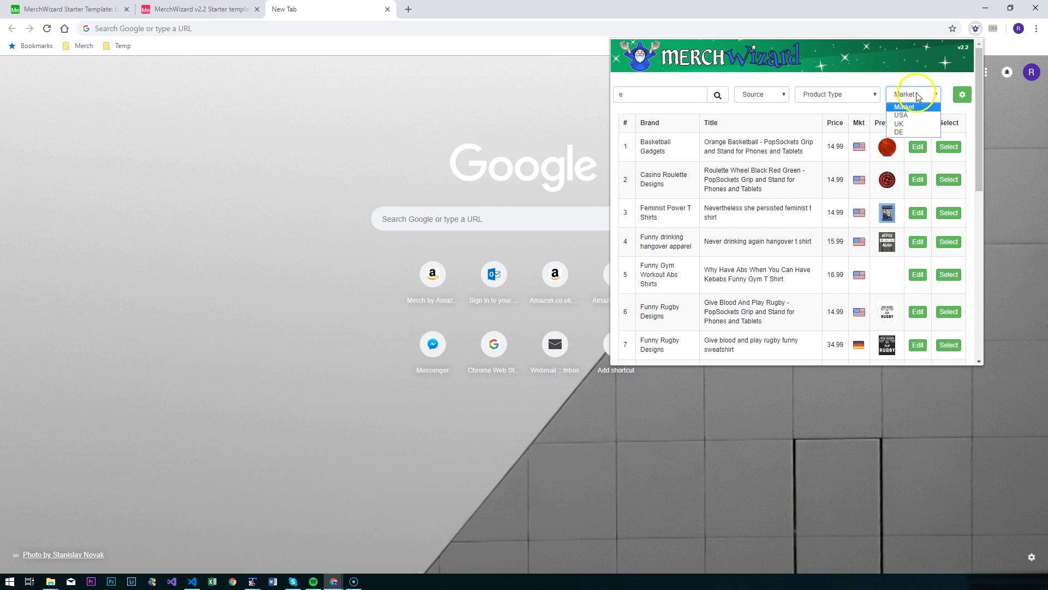
{"action": "left_click", "coordinate": [906, 115]}
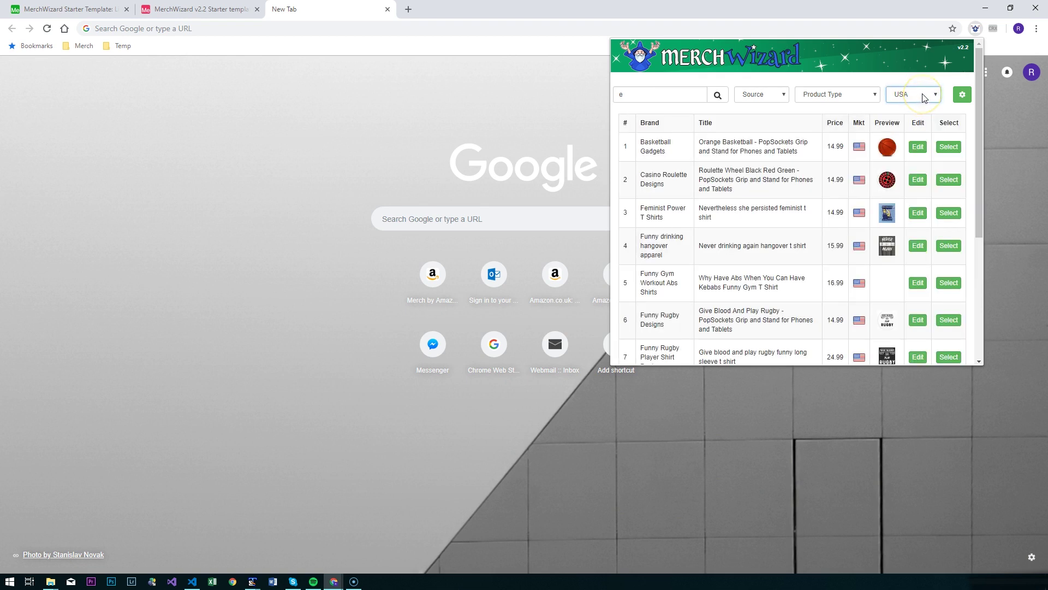
{"action": "left_click", "coordinate": [924, 98]}
{"action": "left_click", "coordinate": [919, 122]}
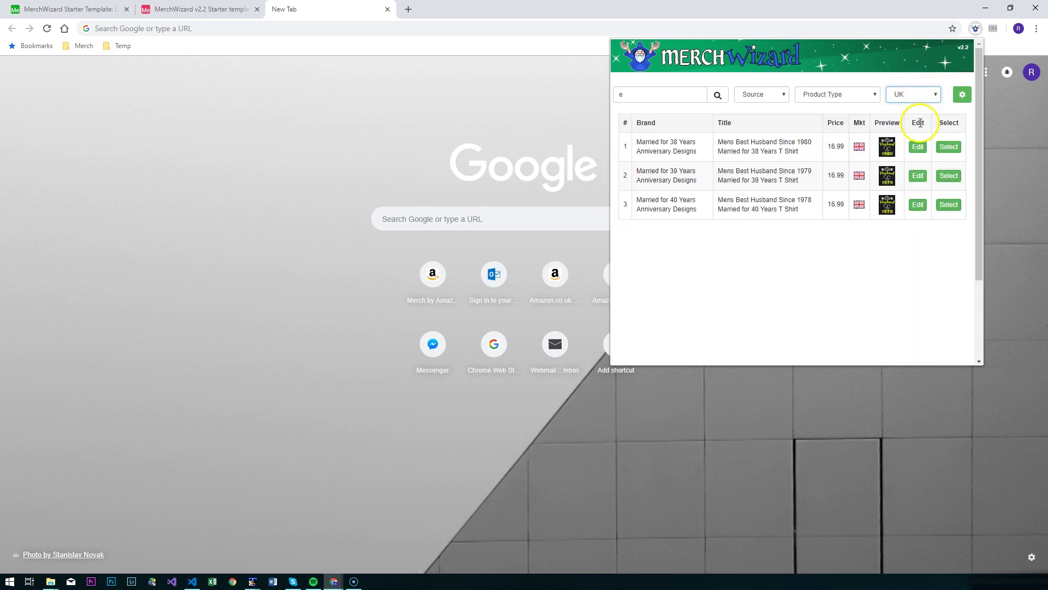
{"action": "left_click", "coordinate": [904, 96]}
{"action": "left_click", "coordinate": [907, 115]}
{"action": "left_click", "coordinate": [856, 96]}
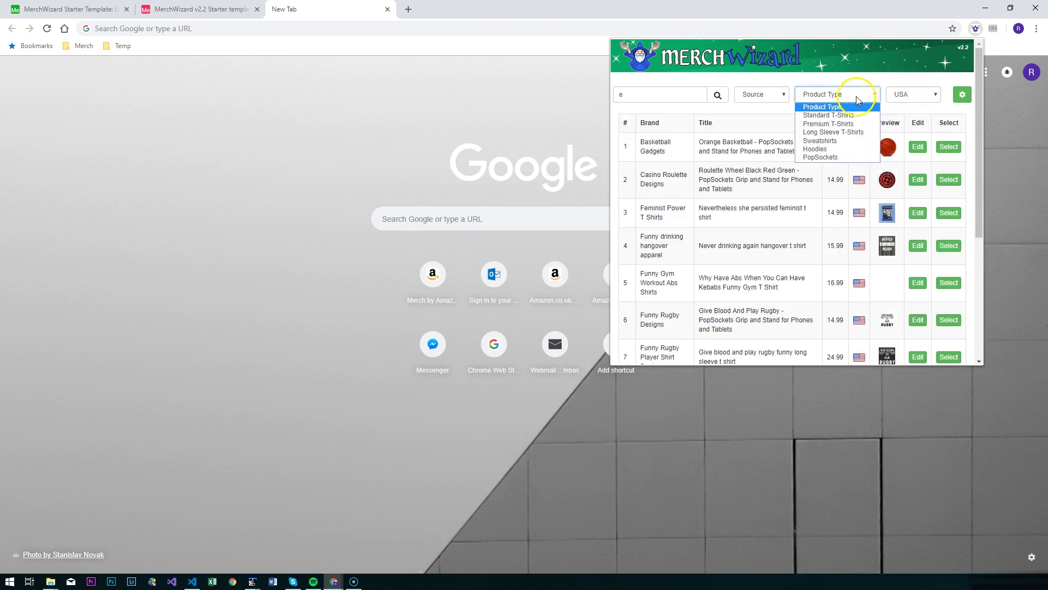
{"action": "left_click", "coordinate": [836, 124]}
{"action": "left_click", "coordinate": [847, 94]}
{"action": "left_click", "coordinate": [830, 157]}
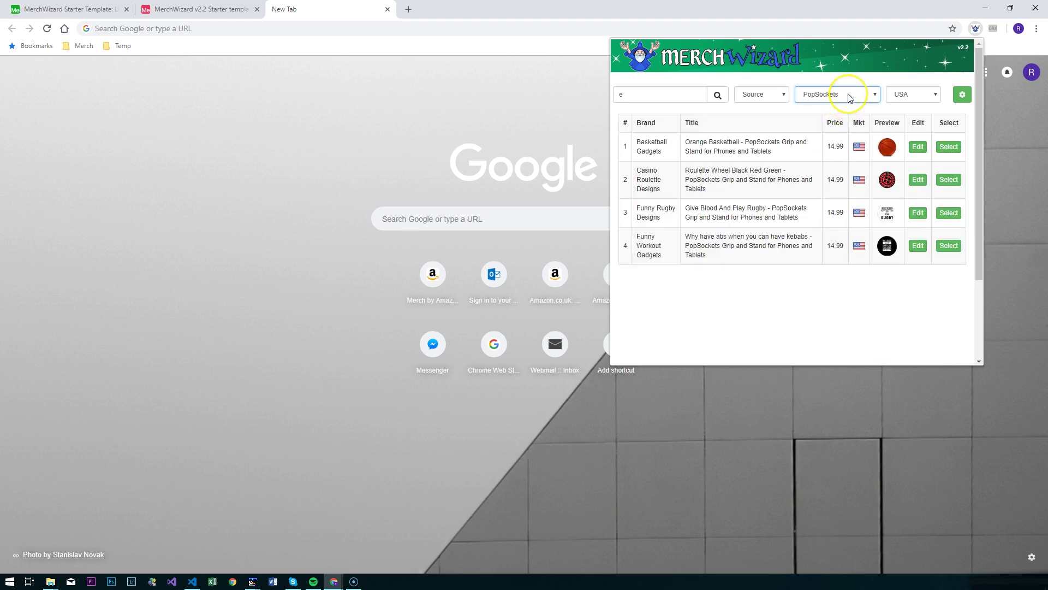
{"action": "left_click", "coordinate": [851, 97]}
{"action": "left_click", "coordinate": [845, 104]}
{"action": "left_click", "coordinate": [904, 94]}
{"action": "left_click", "coordinate": [905, 107]}
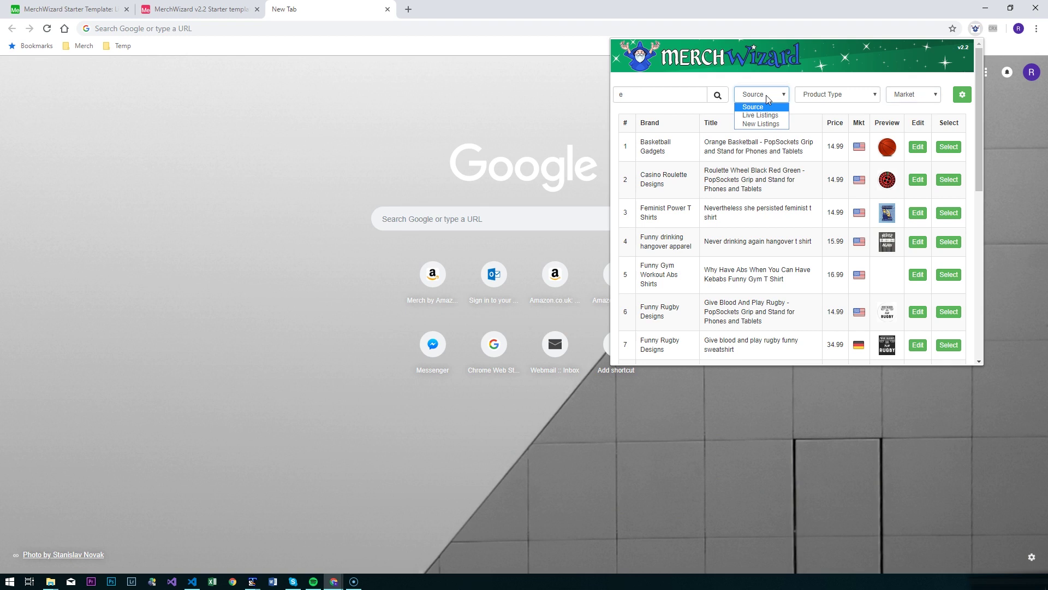
Switch the MerchWizard popup source to New Listings and open the first Proud Mom listing.
{"action": "left_click", "coordinate": [770, 117]}
{"action": "left_click", "coordinate": [771, 124]}
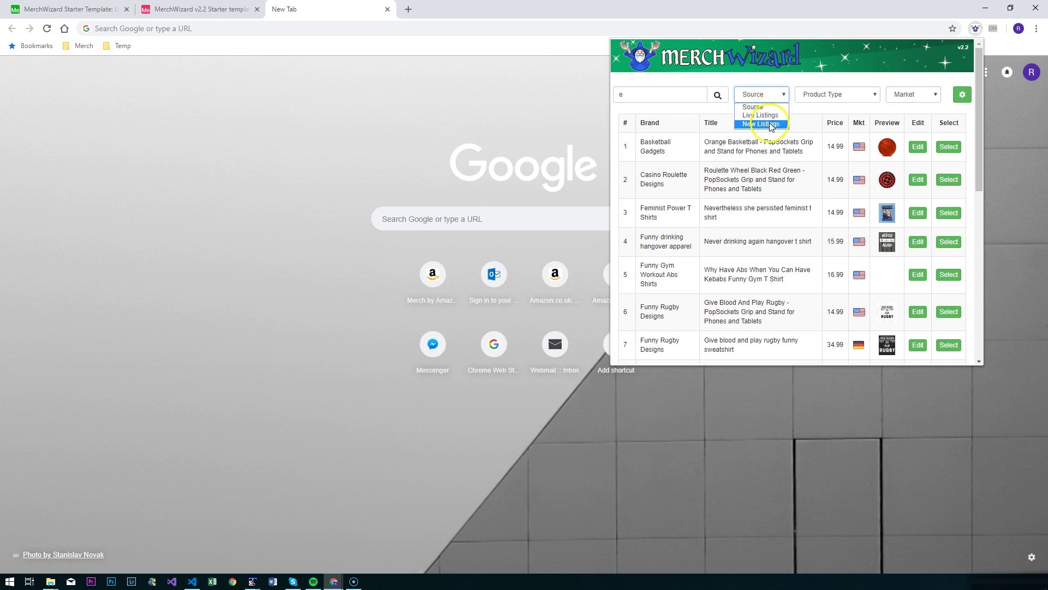
{"action": "left_click", "coordinate": [768, 125]}
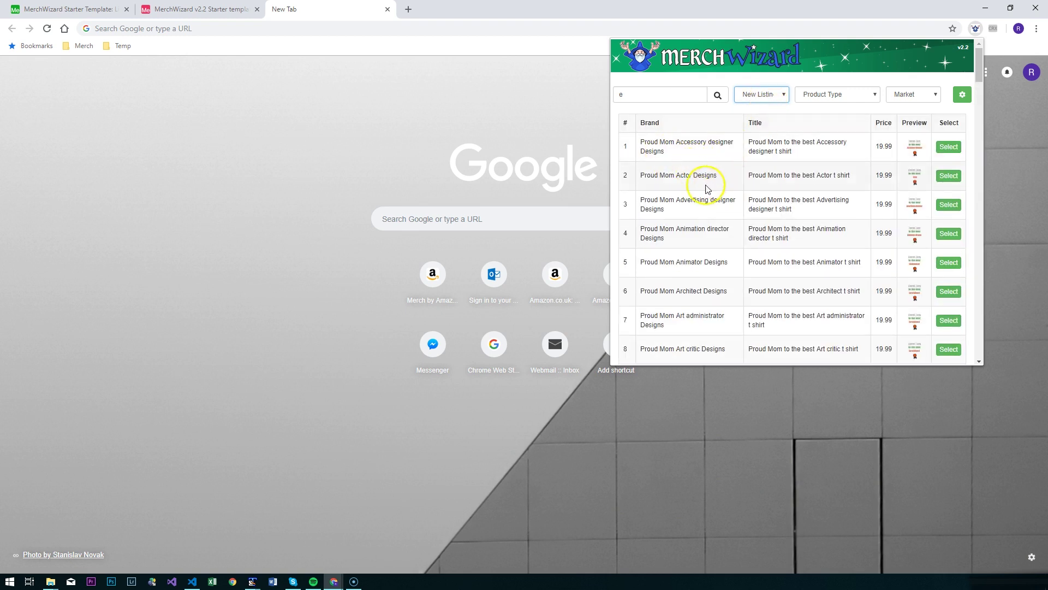
{"action": "scroll", "coordinate": [710, 201], "scroll_direction": "down", "scroll_amount": 4}
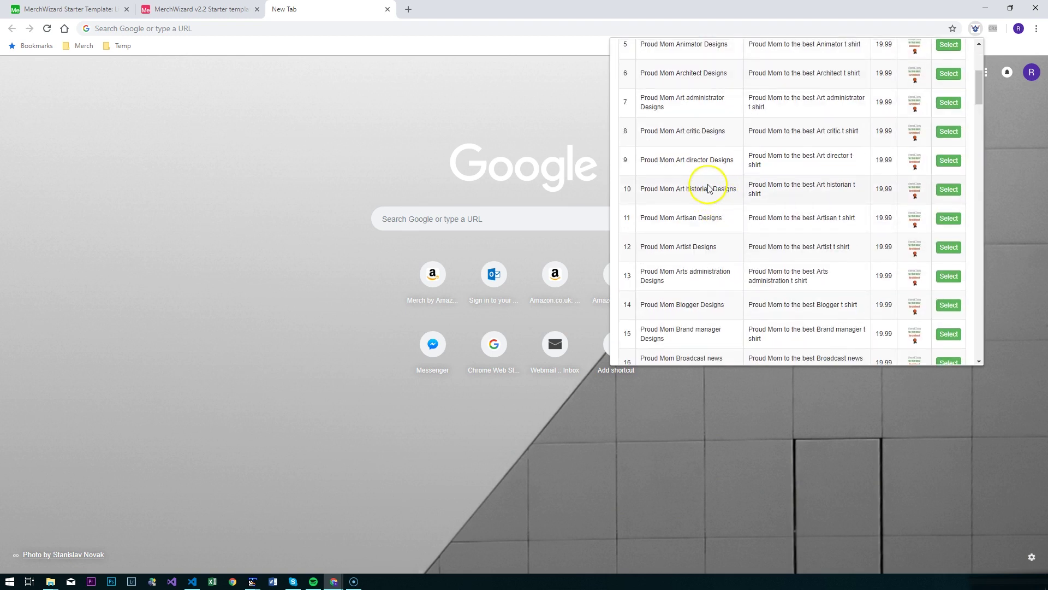
{"action": "scroll", "coordinate": [737, 180], "scroll_direction": "up", "scroll_amount": 4}
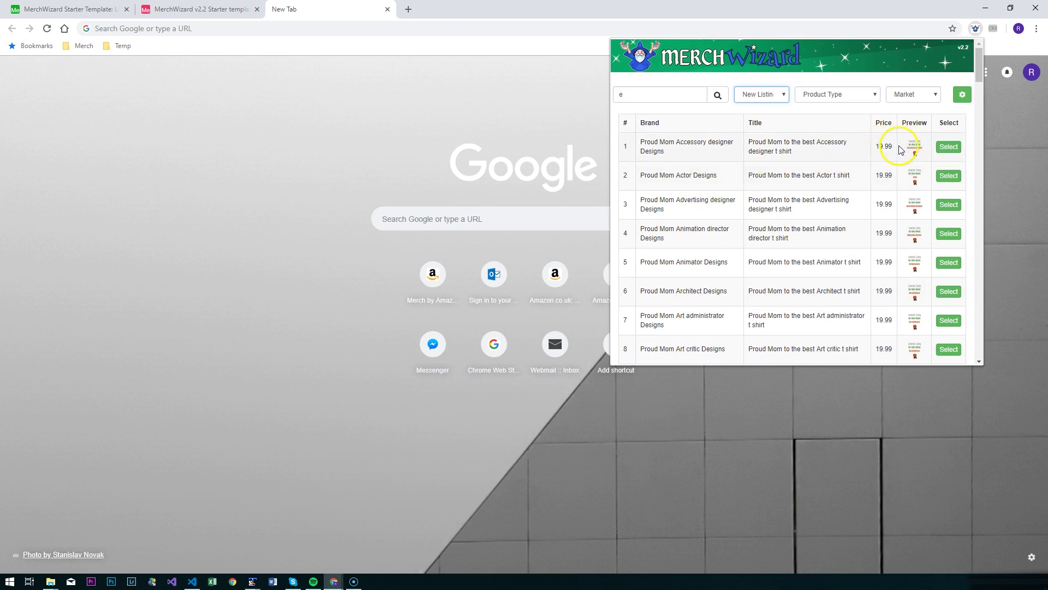
{"action": "left_click", "coordinate": [947, 147]}
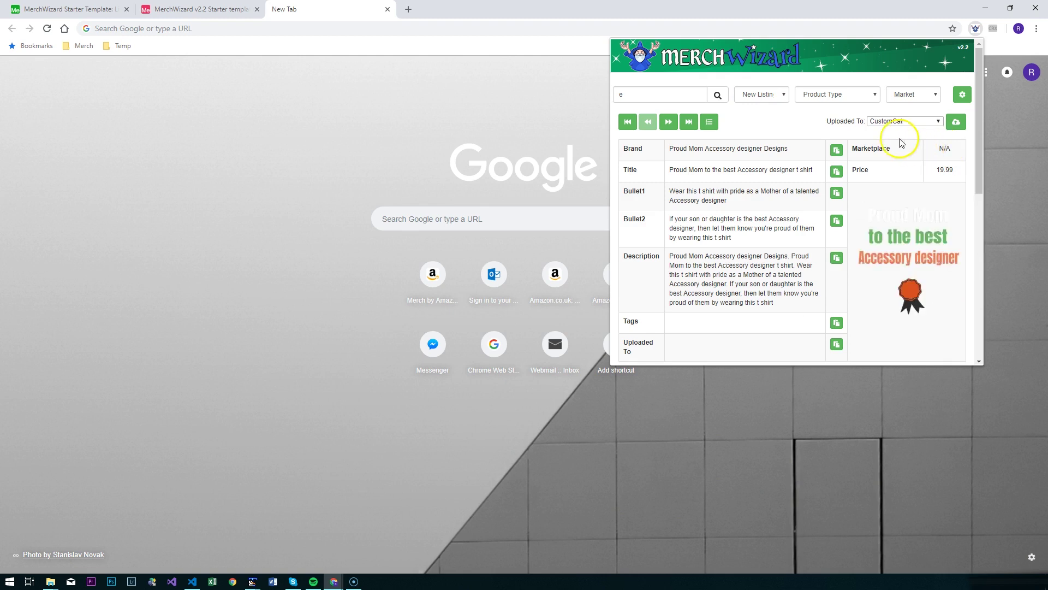
{"action": "scroll", "coordinate": [725, 163], "scroll_direction": "down", "scroll_amount": 7}
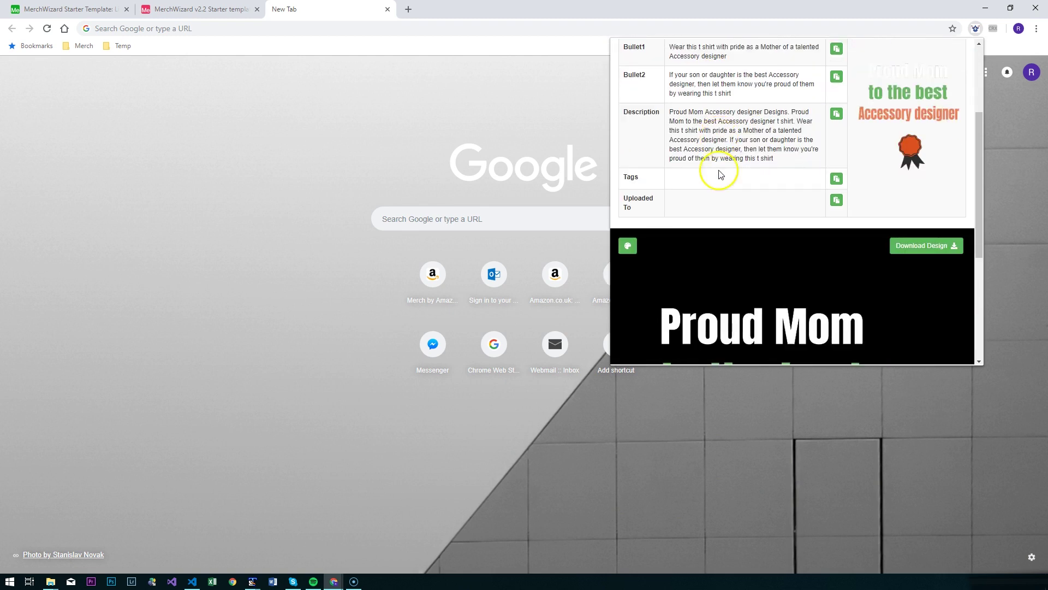
{"action": "scroll", "coordinate": [693, 159], "scroll_direction": "up", "scroll_amount": 7}
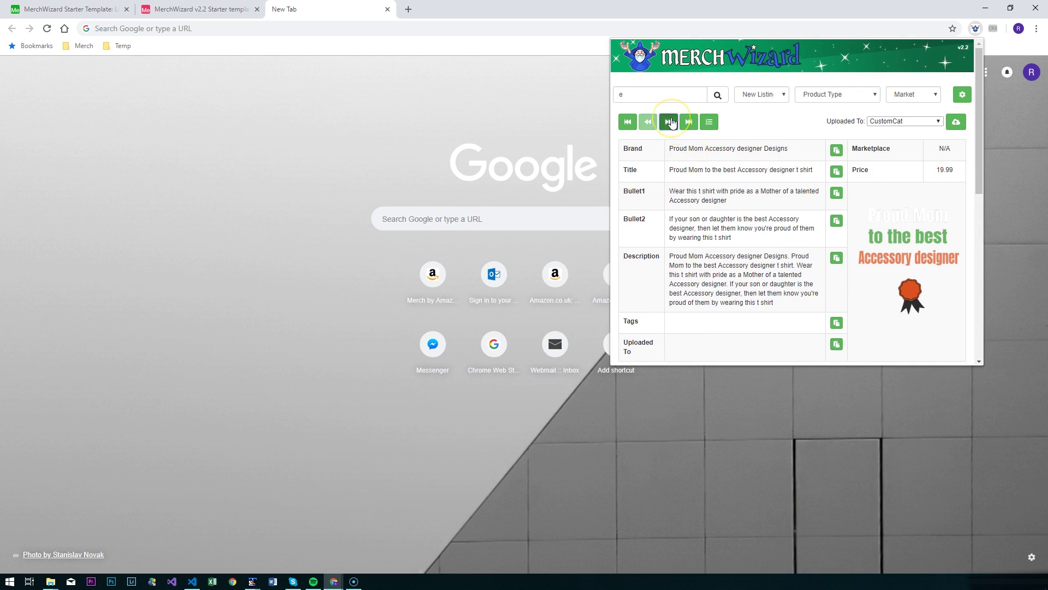
Step through the Advertising designer, Animation director and Animator listings, then return to the list.
{"action": "left_click", "coordinate": [670, 122]}
{"action": "left_click", "coordinate": [670, 121]}
{"action": "left_click", "coordinate": [670, 121]}
{"action": "left_click", "coordinate": [671, 122]}
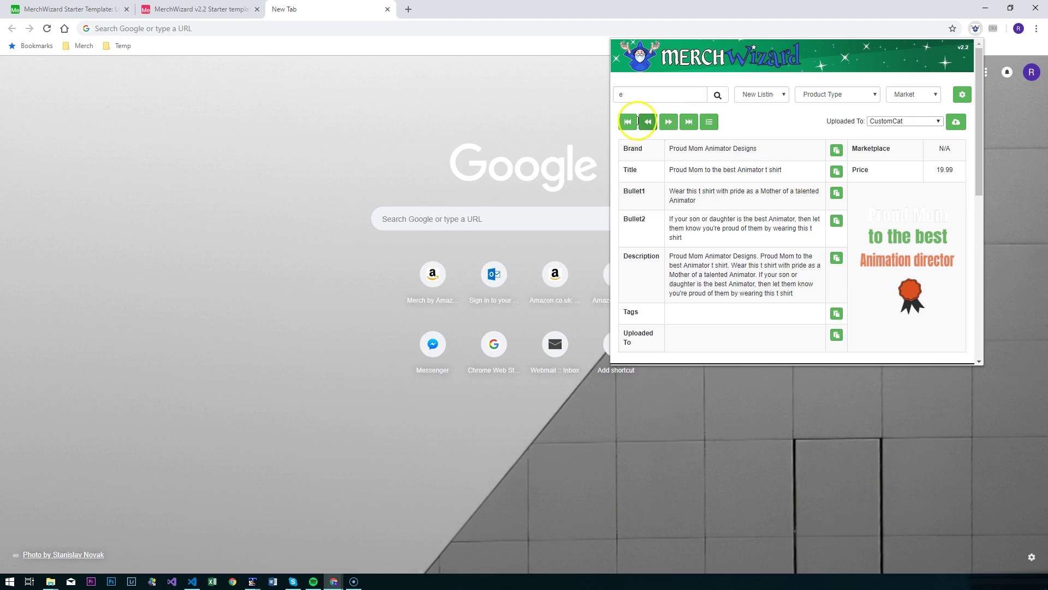
{"action": "left_click", "coordinate": [709, 122]}
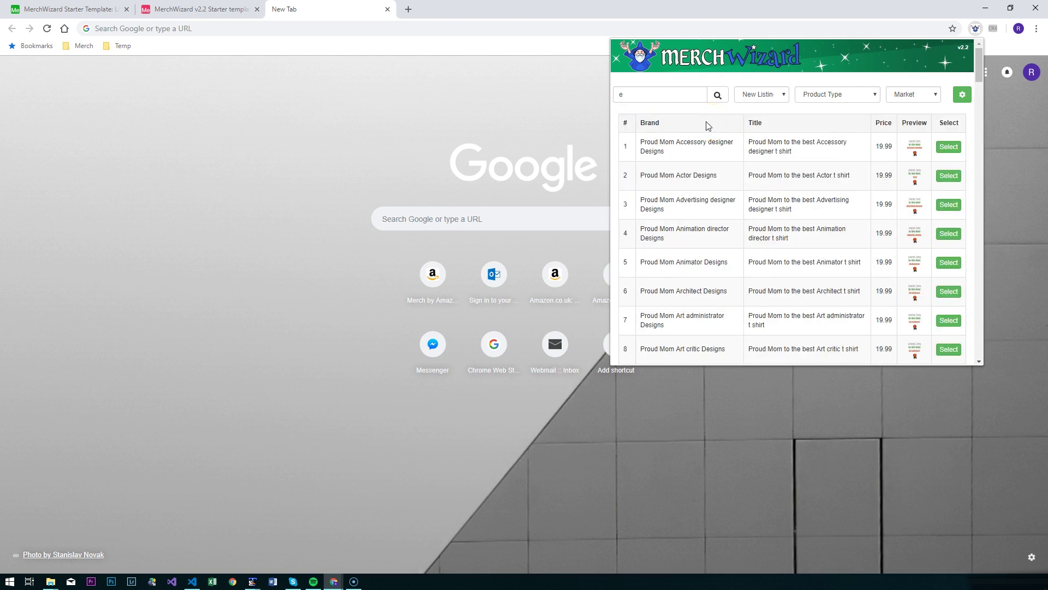
Close the MerchWizard tab and select all 18 Listings records in the old Starter Template base.
{"action": "key", "text": "ctrl+w"}
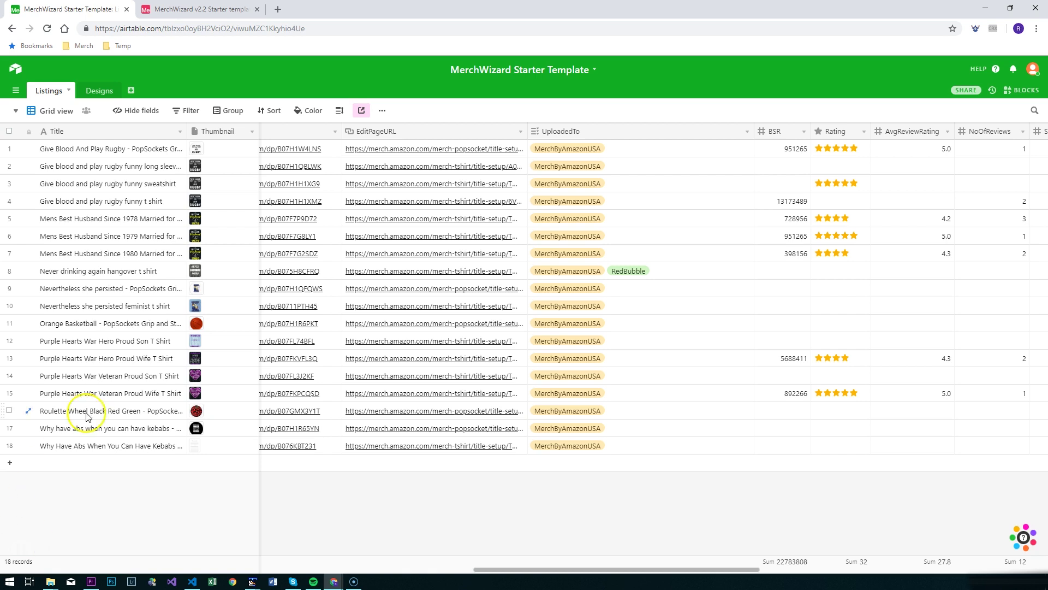
{"action": "key", "text": "ctrl+Tab"}
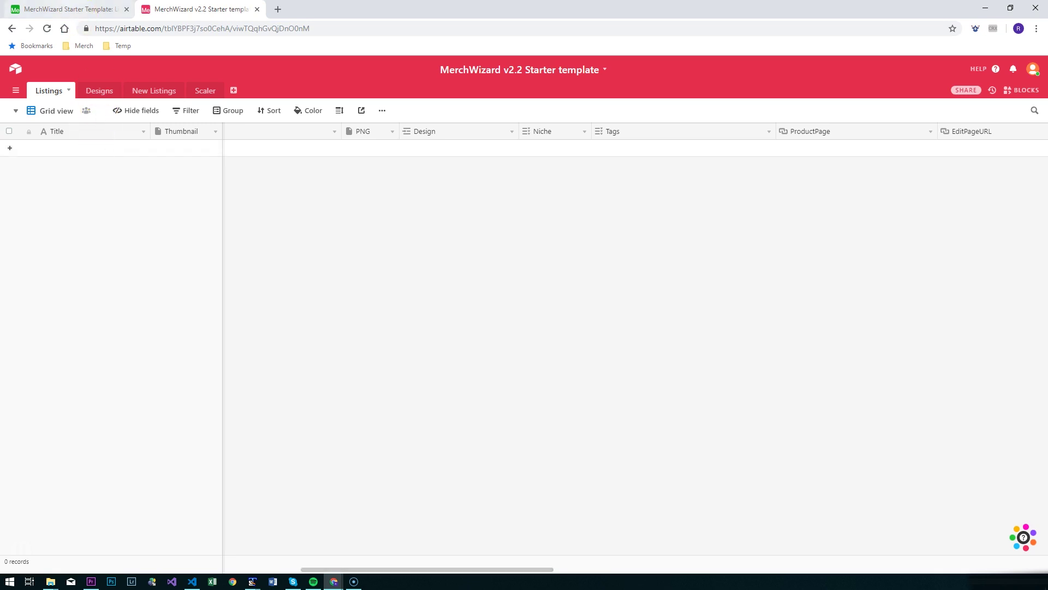
{"action": "left_click", "coordinate": [70, 8]}
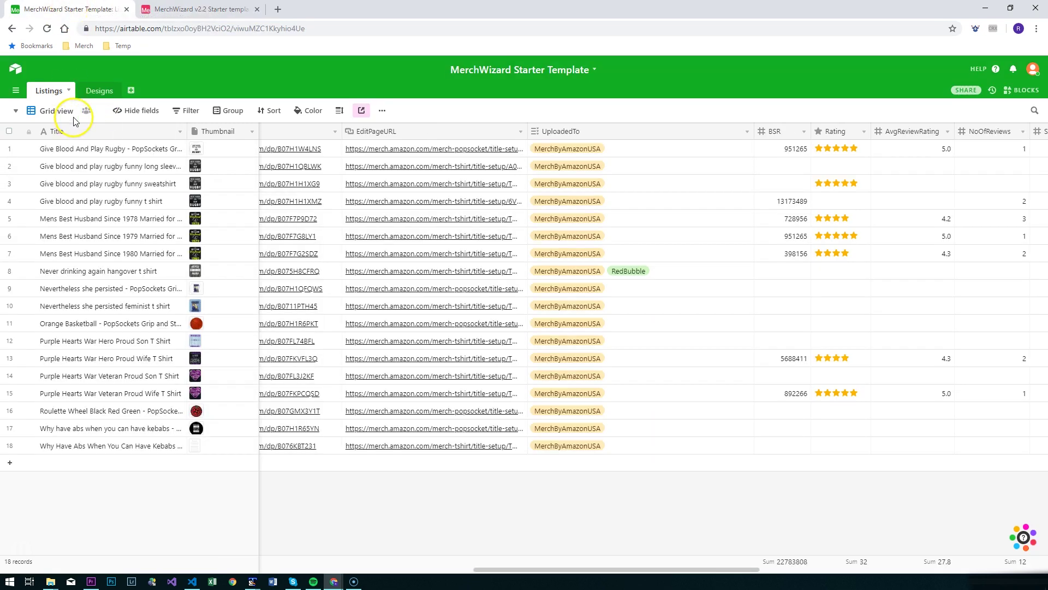
{"action": "left_click", "coordinate": [9, 131]}
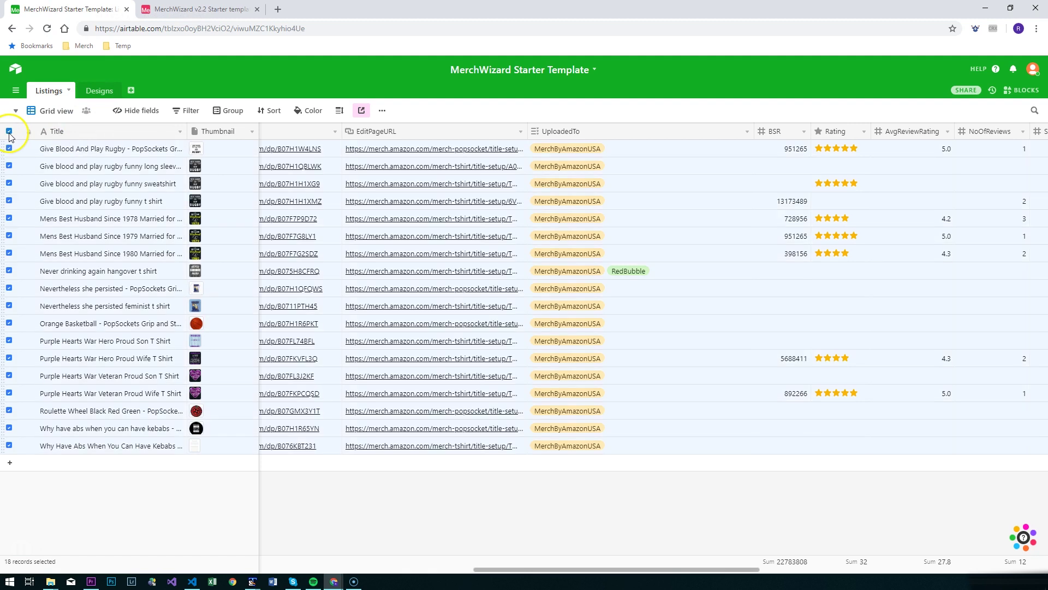
Paste the 18 copied listings into the v2.2 Listings table, expanding it to fit.
{"action": "key", "text": "ctrl+c"}
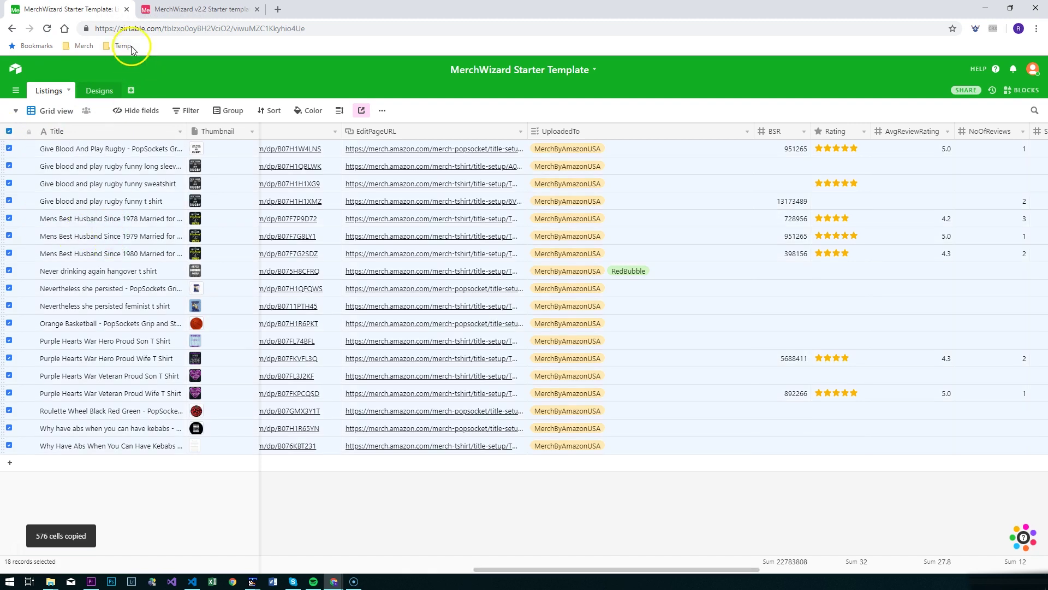
{"action": "left_click", "coordinate": [166, 9]}
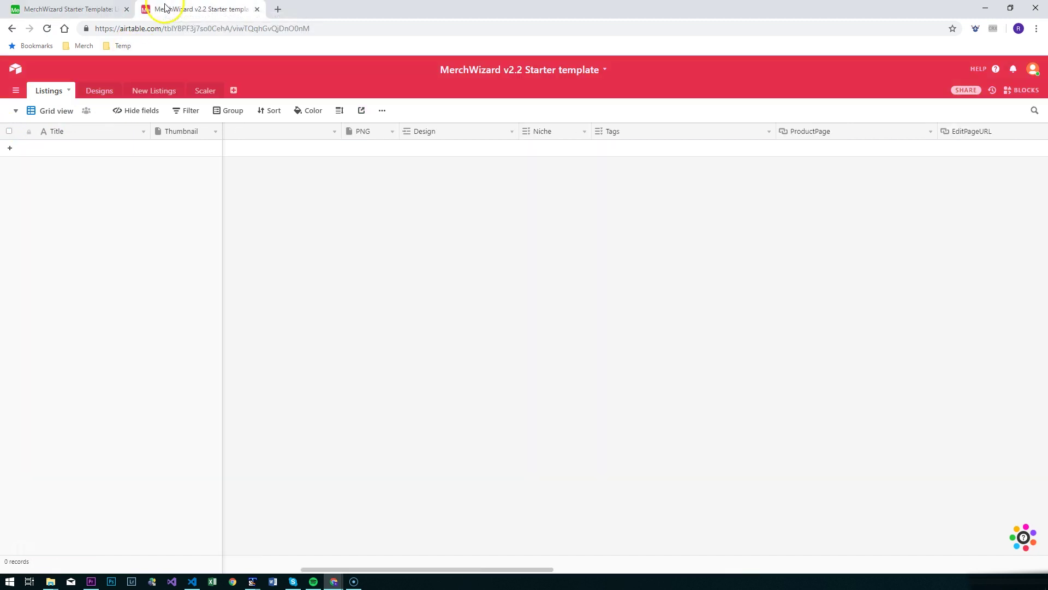
{"action": "left_click", "coordinate": [37, 153]}
{"action": "key", "text": "ctrl+v"}
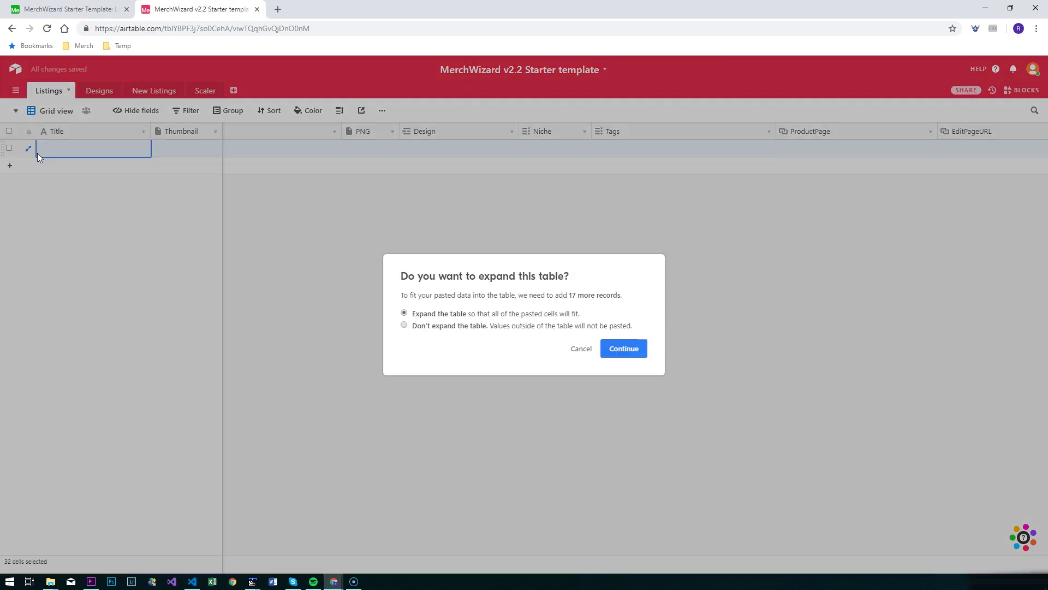
{"action": "left_click", "coordinate": [621, 349]}
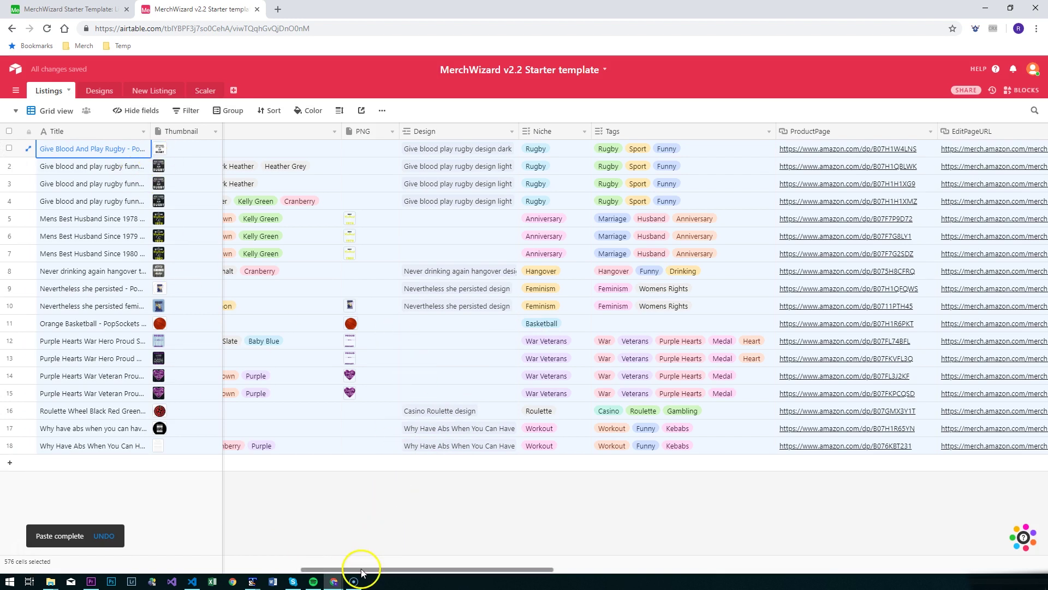
{"action": "left_click_drag", "start_coordinate": [359, 571], "coordinate": [861, 562]}
Set row 1's Marketplace to USA and fill it down all listings.
{"action": "left_click", "coordinate": [615, 153]}
{"action": "left_click", "coordinate": [663, 148]}
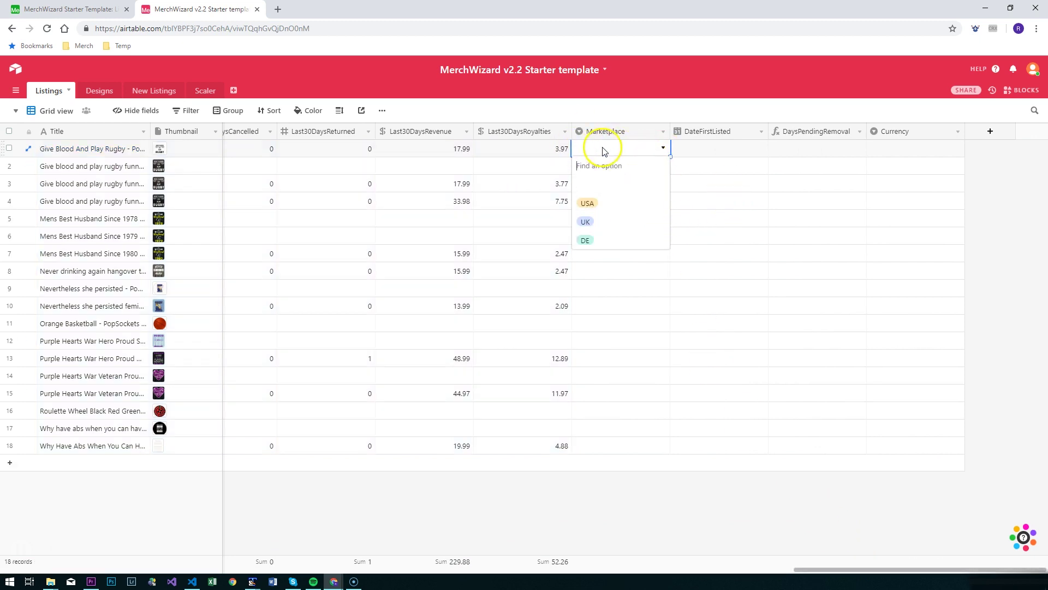
{"action": "left_click", "coordinate": [642, 156]}
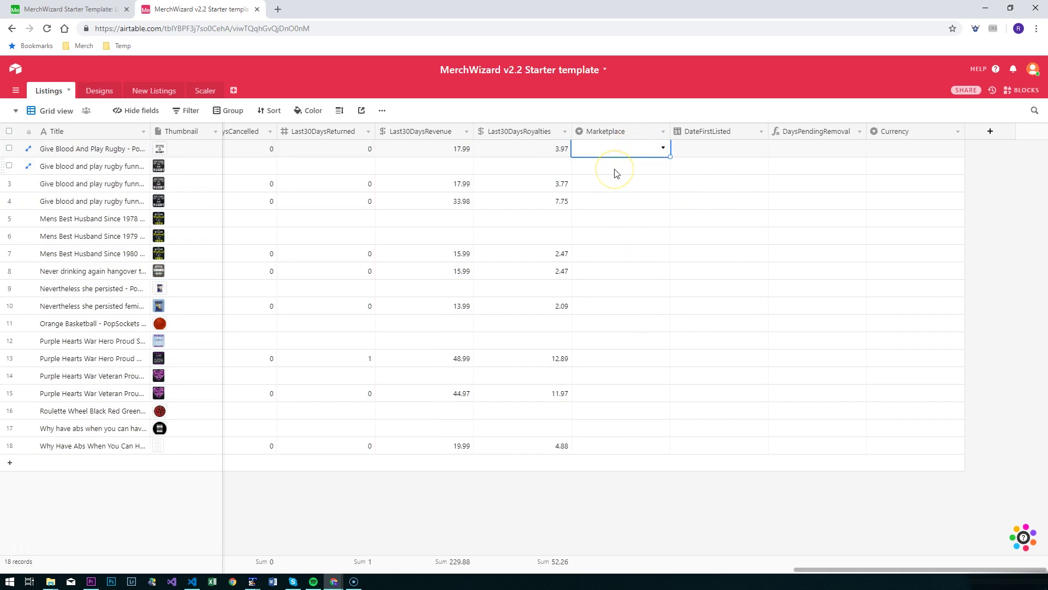
{"action": "type", "text": "USA"}
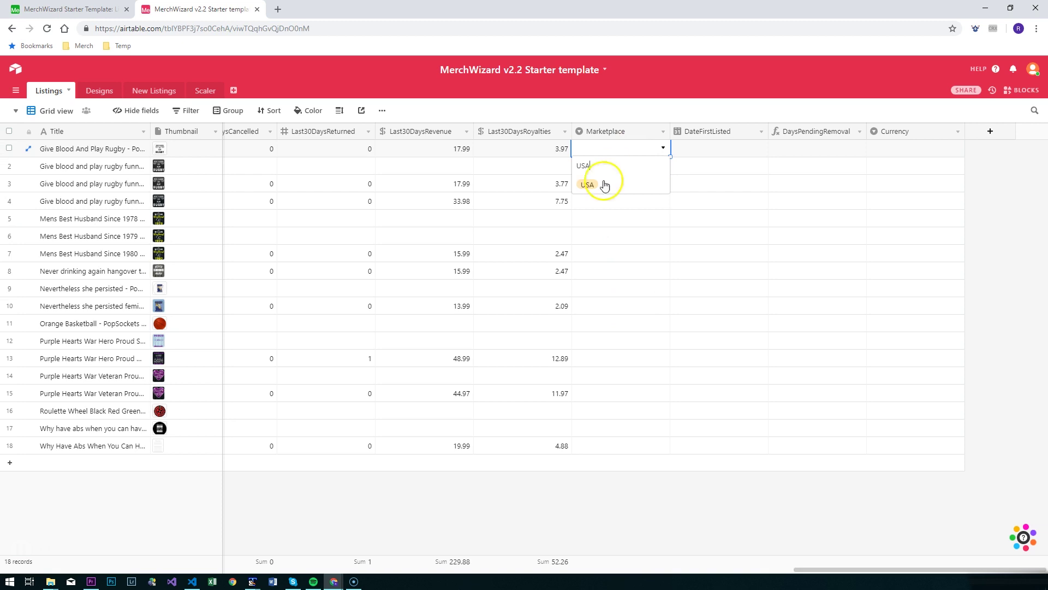
{"action": "key", "text": "Return"}
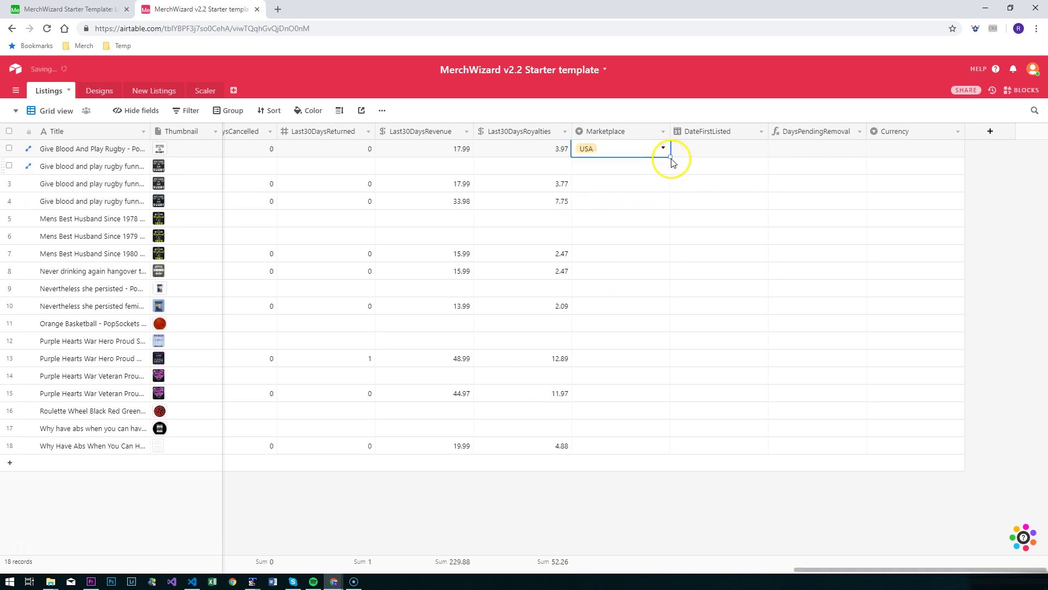
{"action": "left_click_drag", "start_coordinate": [672, 159], "coordinate": [657, 440]}
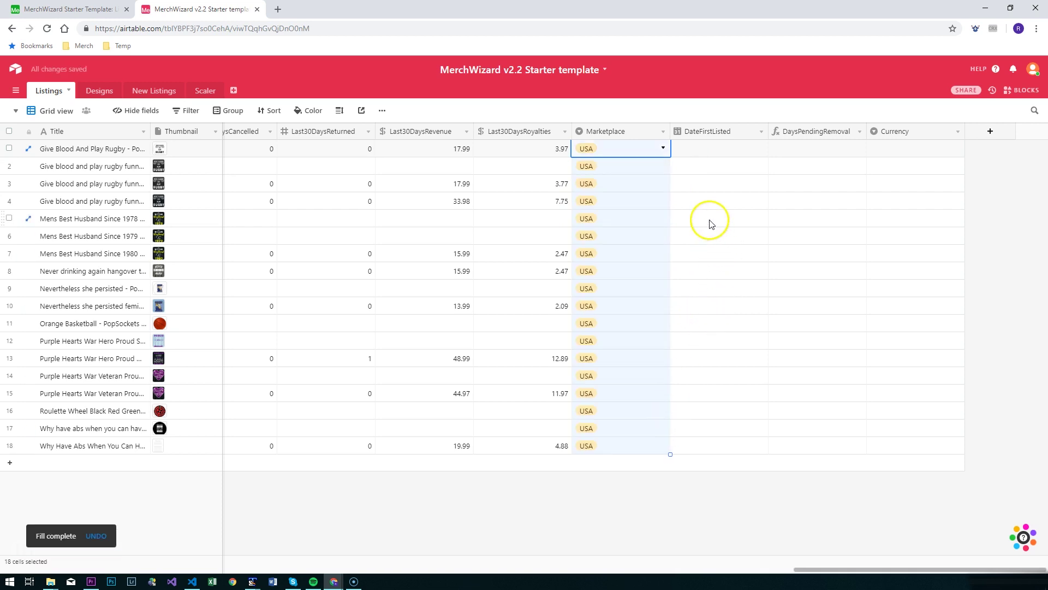
Set Currency to USD for every listing, then view the Designs table.
{"action": "left_click", "coordinate": [883, 150]}
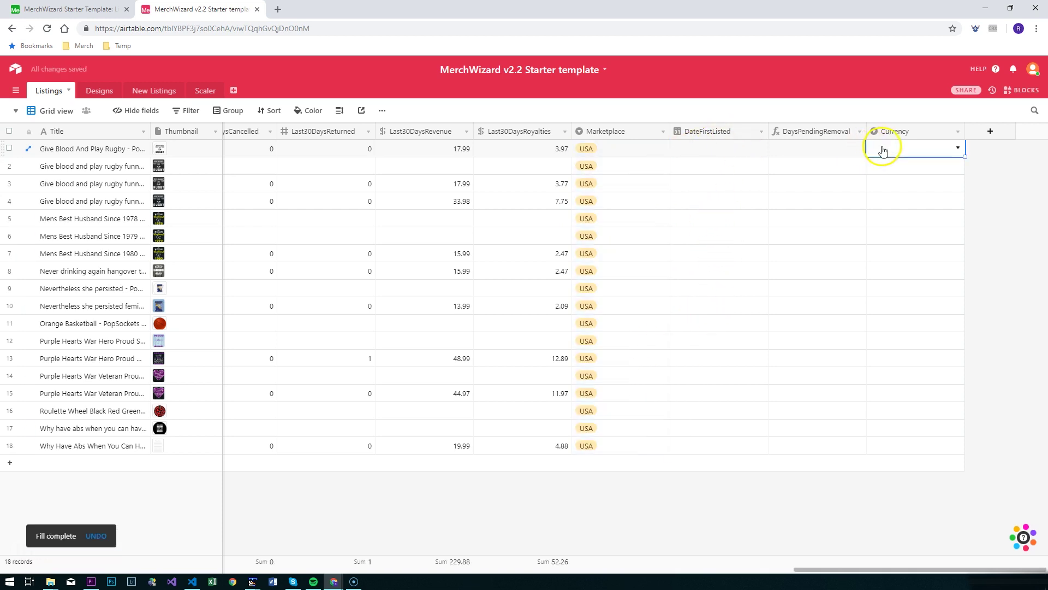
{"action": "left_click", "coordinate": [934, 150]}
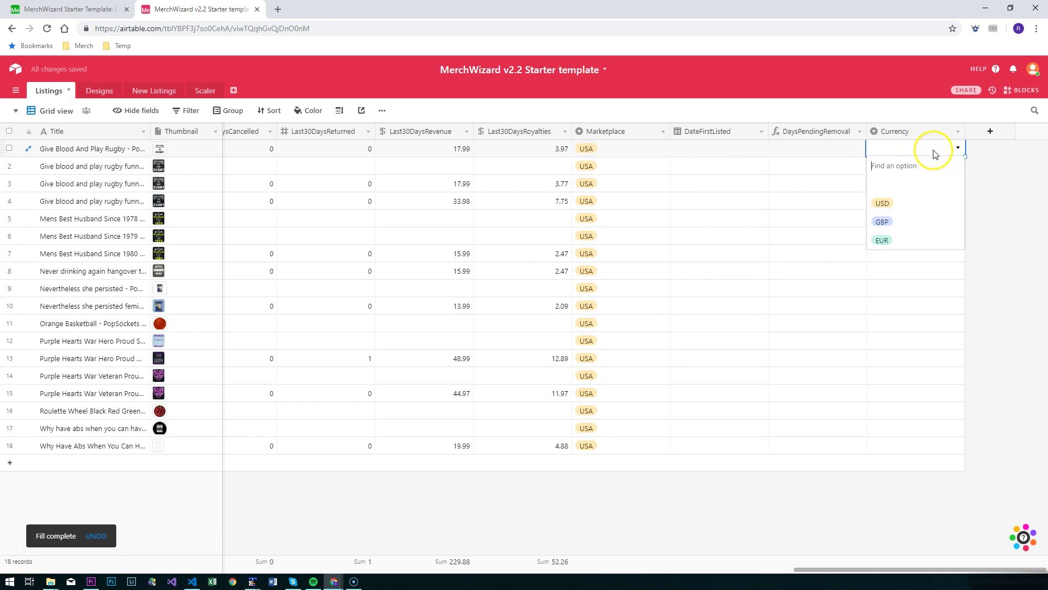
{"action": "left_click", "coordinate": [883, 203]}
{"action": "left_click_drag", "start_coordinate": [965, 157], "coordinate": [948, 453]}
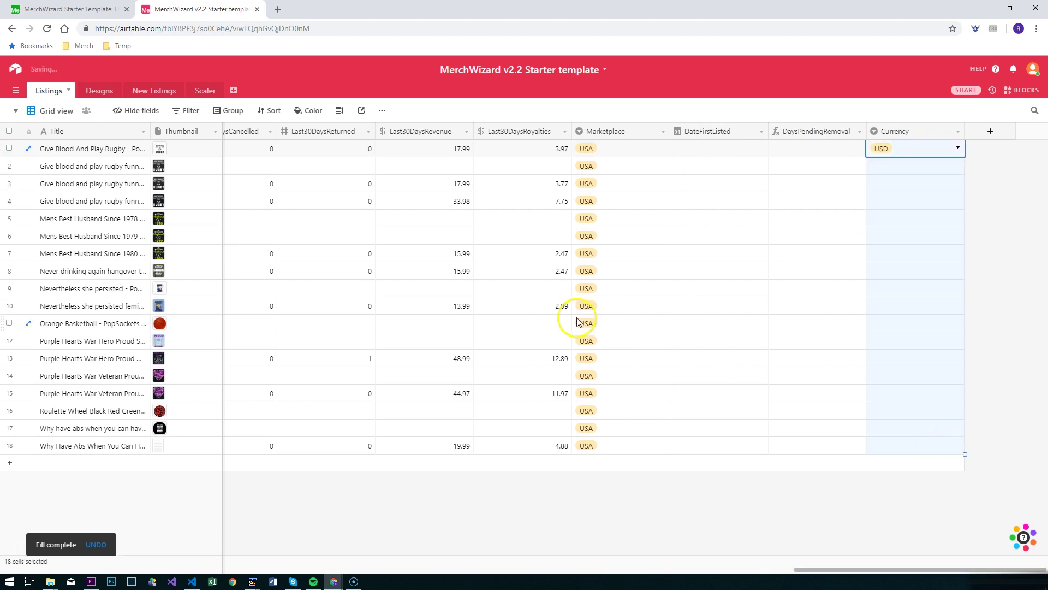
{"action": "left_click", "coordinate": [96, 92]}
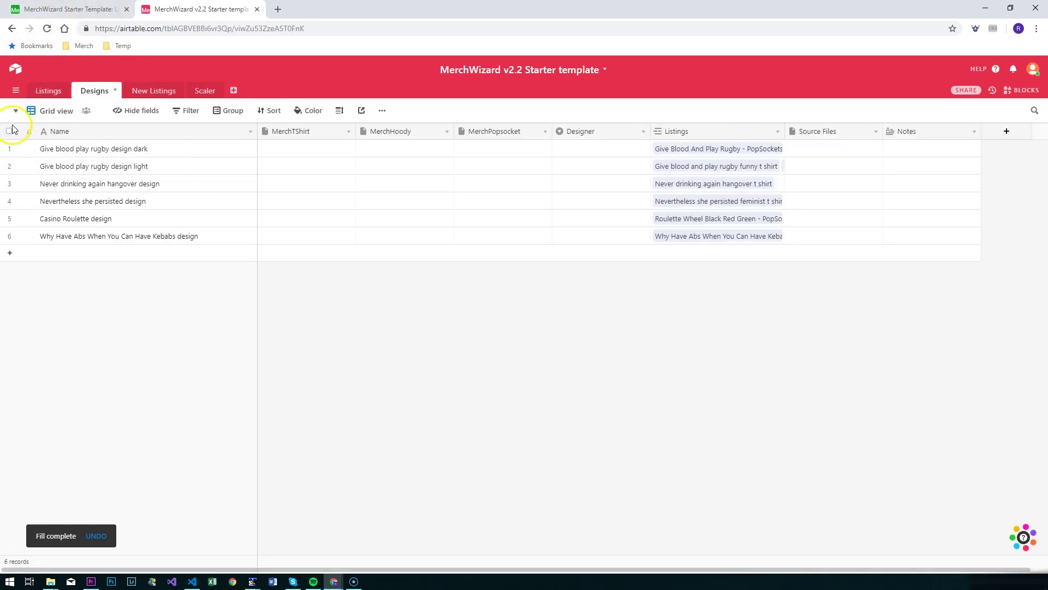
Delete the six v2.2 design records and copy the six from the Starter Template's Designs table.
{"action": "left_click", "coordinate": [10, 131]}
{"action": "right_click", "coordinate": [68, 191]}
{"action": "left_click", "coordinate": [89, 216]}
{"action": "left_click", "coordinate": [65, 10]}
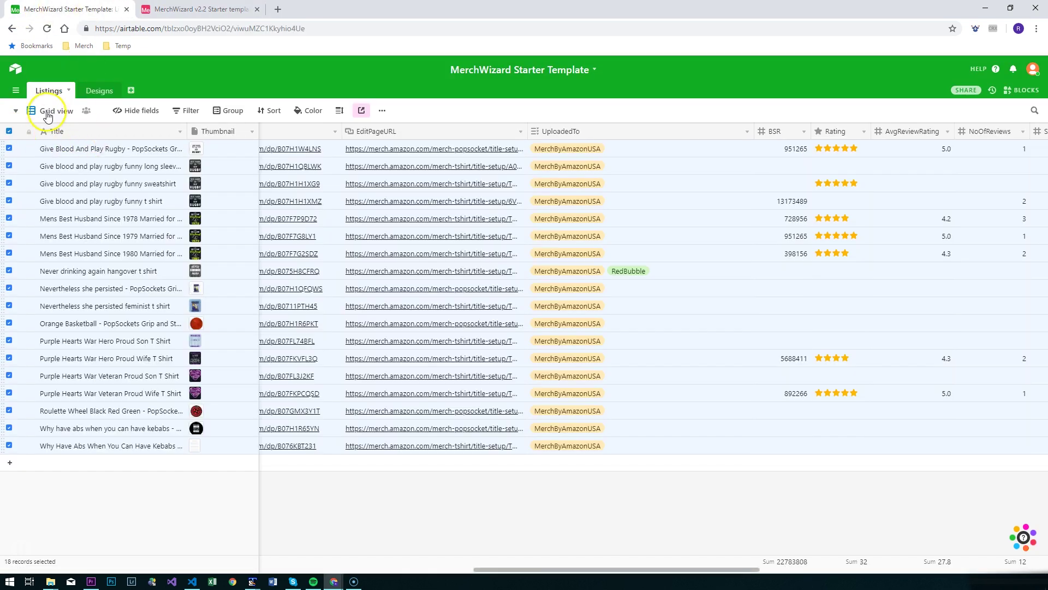
{"action": "left_click", "coordinate": [93, 92]}
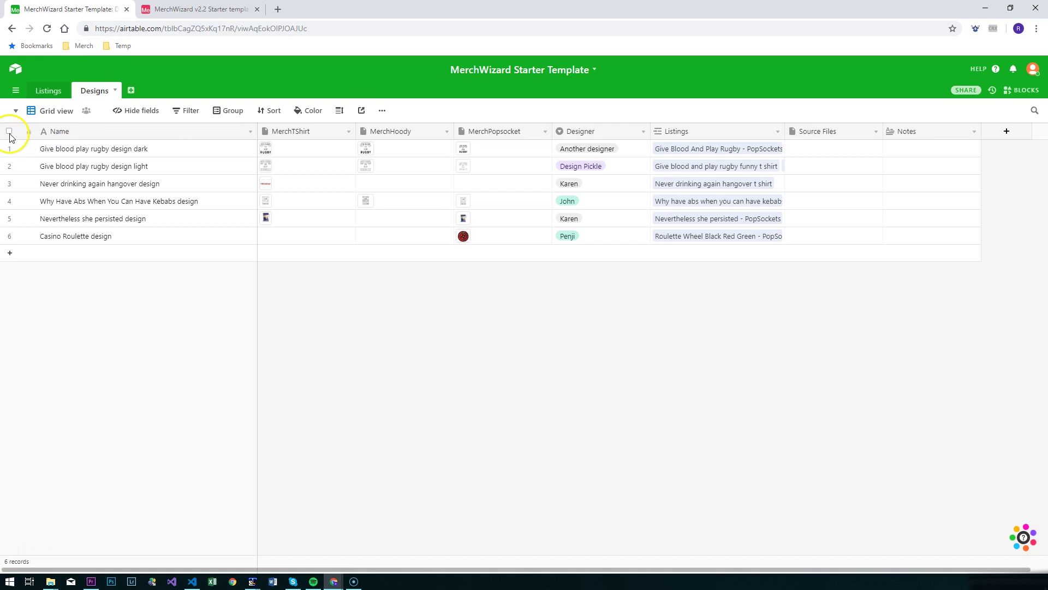
{"action": "left_click", "coordinate": [9, 132]}
{"action": "key", "text": "ctrl+c"}
Paste the six designs into v2.2 Designs, expanding the table, and review Listings' linked designs.
{"action": "key", "text": "ctrl+Tab"}
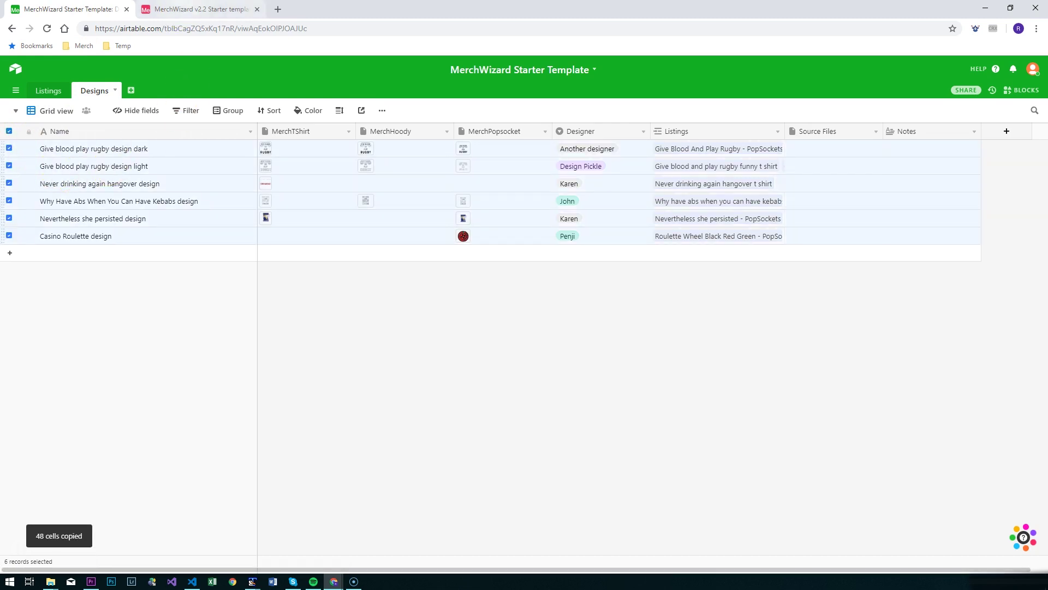
{"action": "left_click", "coordinate": [42, 148]}
{"action": "key", "text": "ctrl+v"}
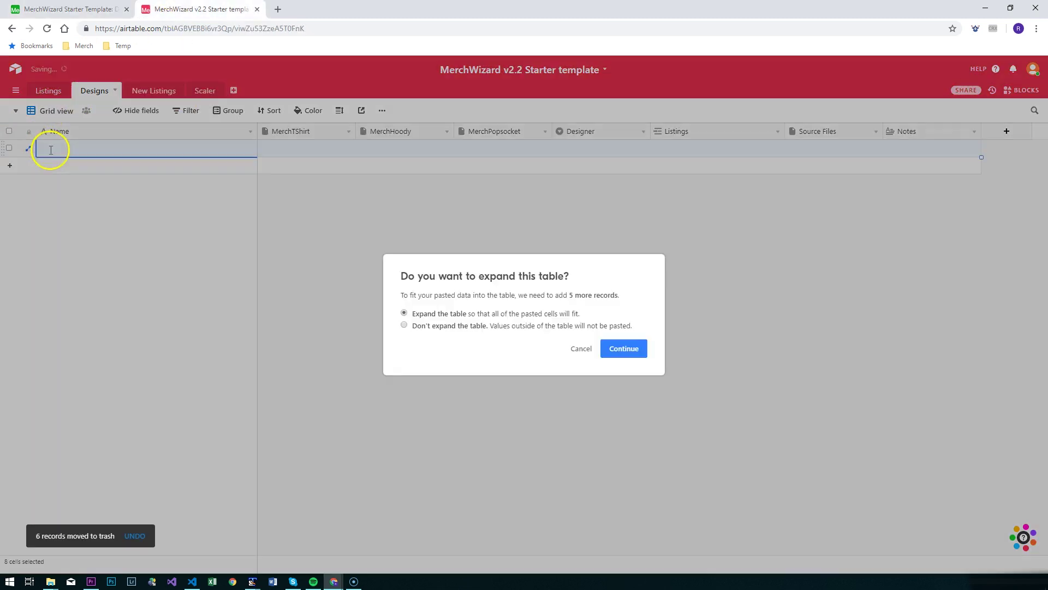
{"action": "left_click", "coordinate": [624, 348]}
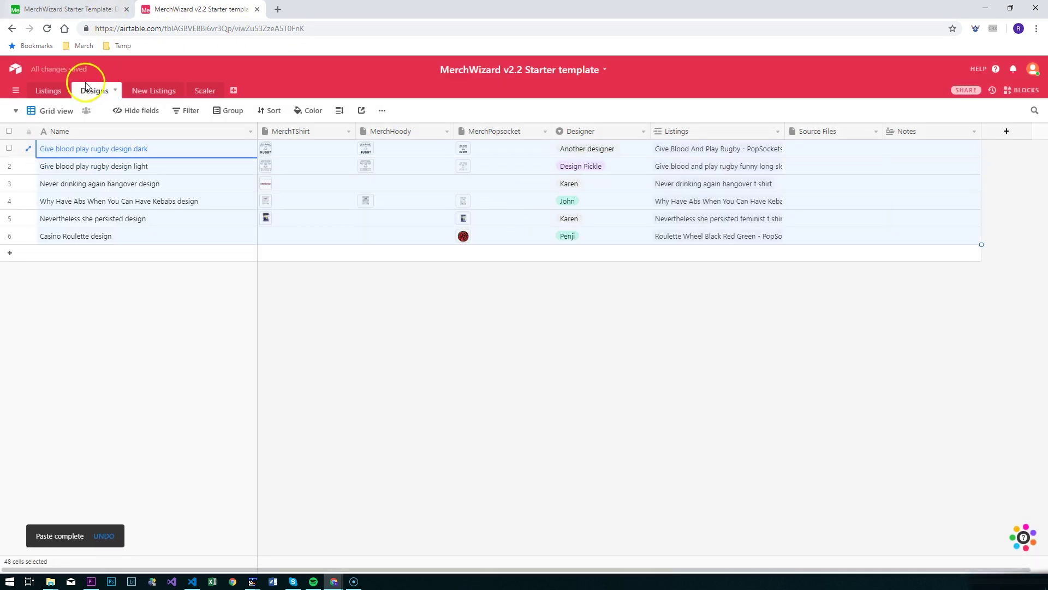
{"action": "left_click", "coordinate": [47, 93]}
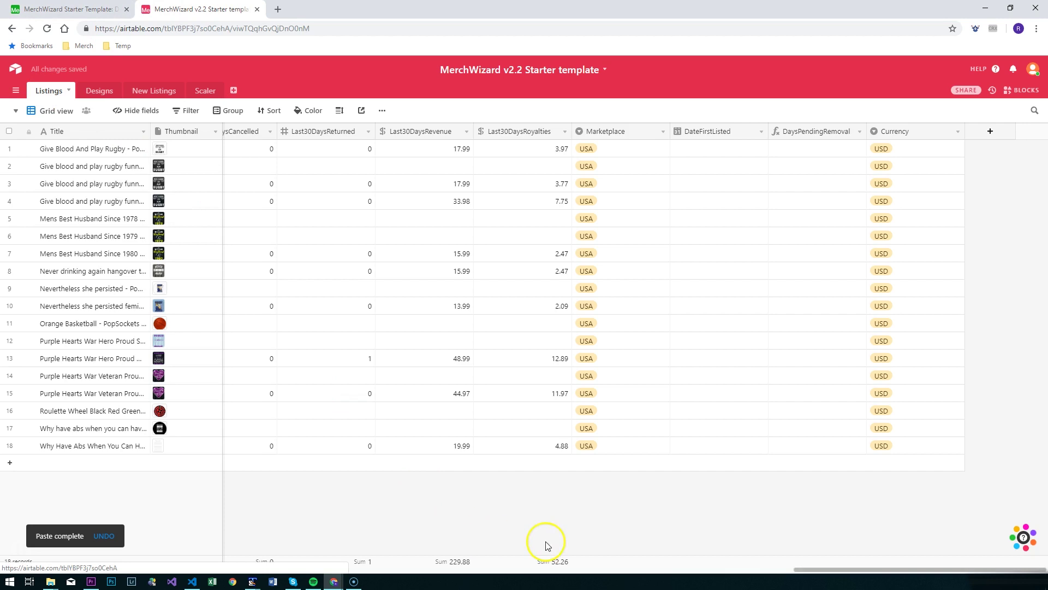
{"action": "left_click_drag", "start_coordinate": [844, 574], "coordinate": [300, 543]}
{"action": "left_click", "coordinate": [637, 150]}
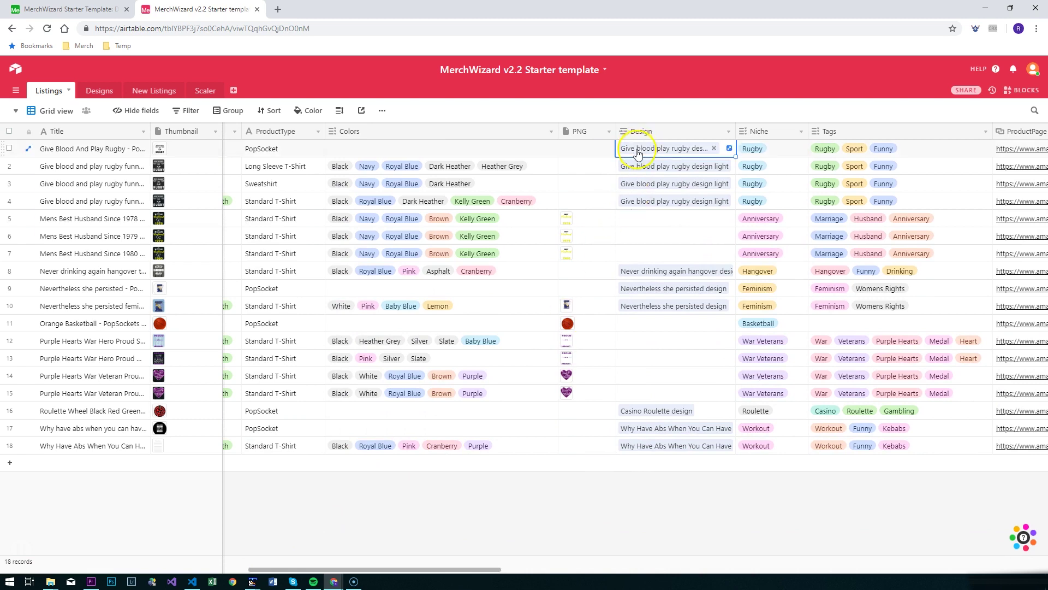
{"action": "left_click", "coordinate": [638, 151]}
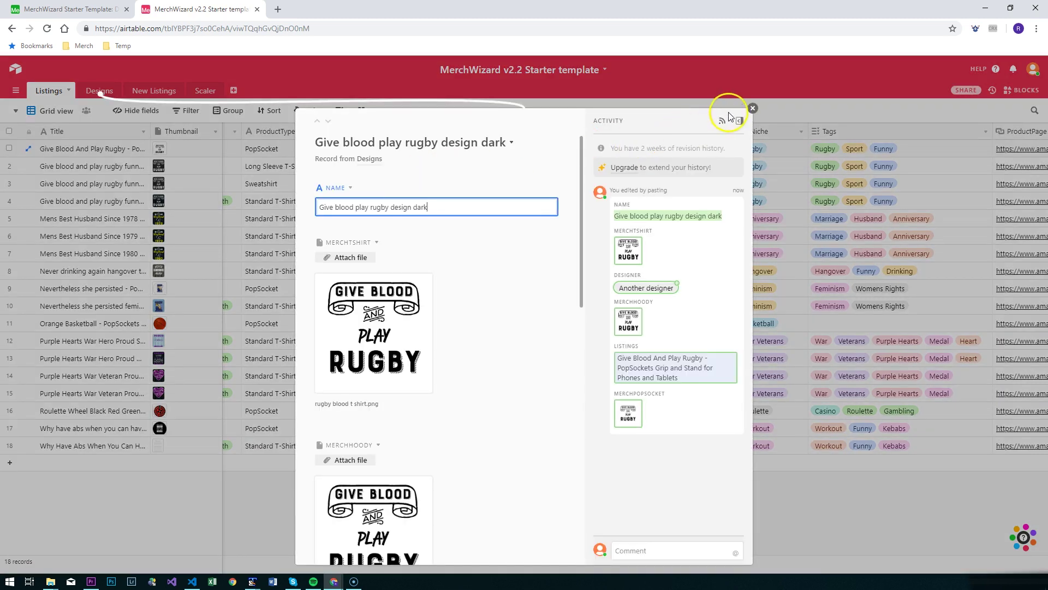
{"action": "left_click", "coordinate": [753, 108]}
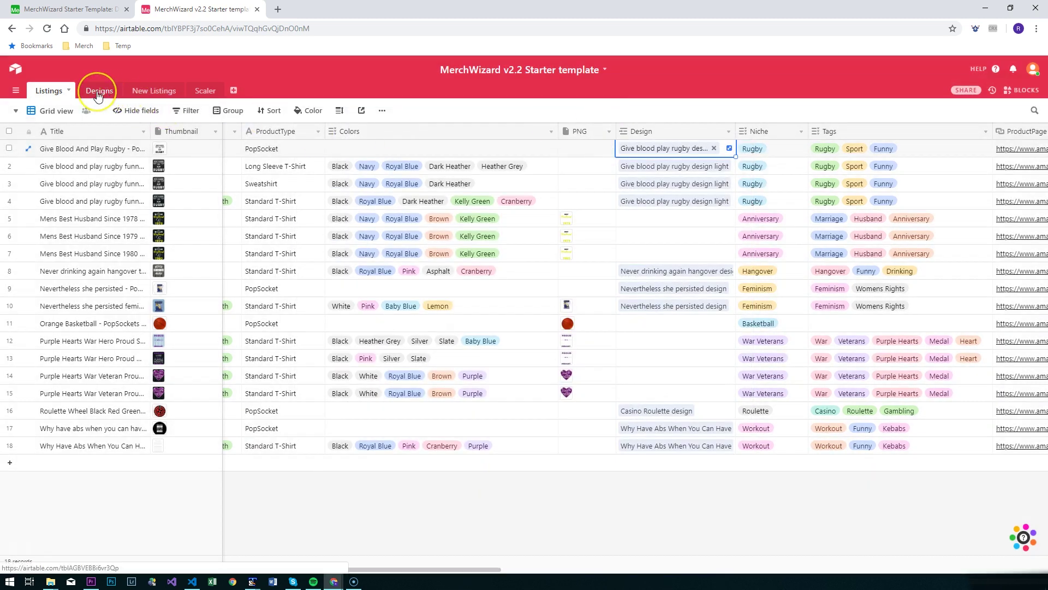
{"action": "left_click", "coordinate": [149, 91]}
{"action": "left_click", "coordinate": [203, 91]}
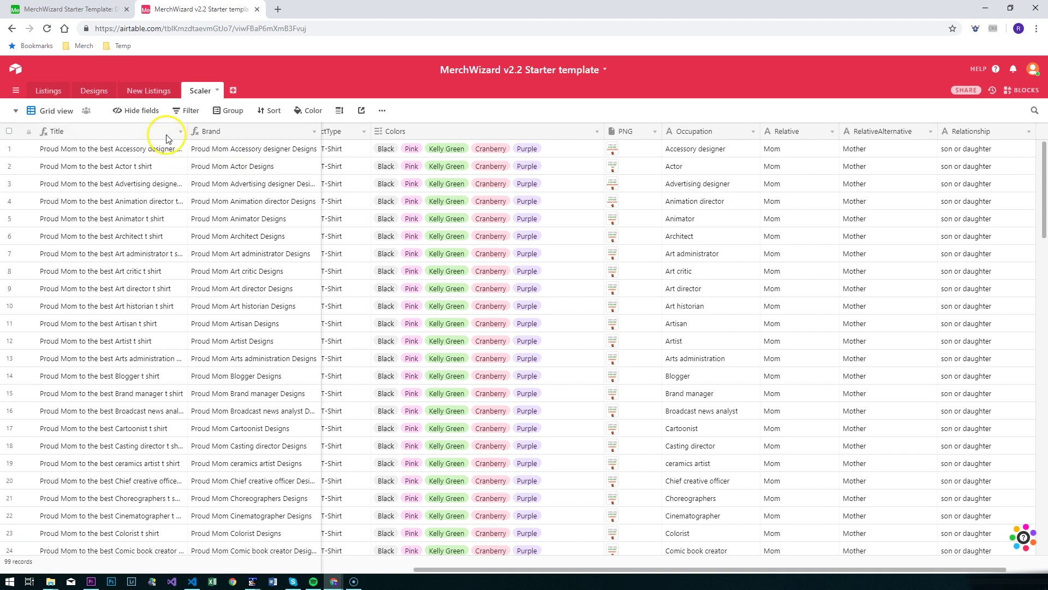
{"action": "left_click", "coordinate": [45, 92]}
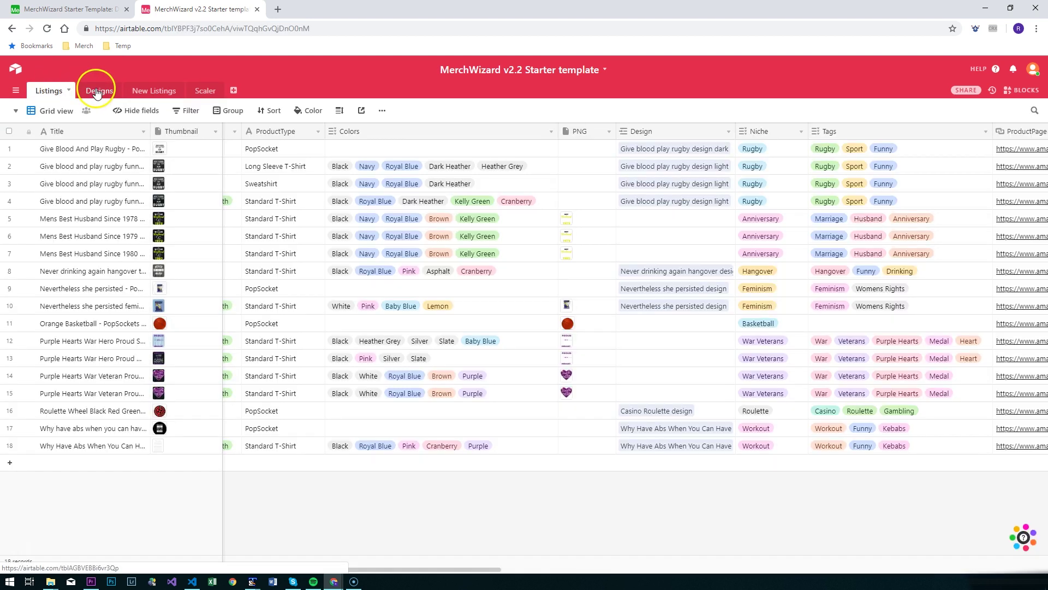
{"action": "left_click", "coordinate": [96, 92]}
{"action": "left_click", "coordinate": [50, 93]}
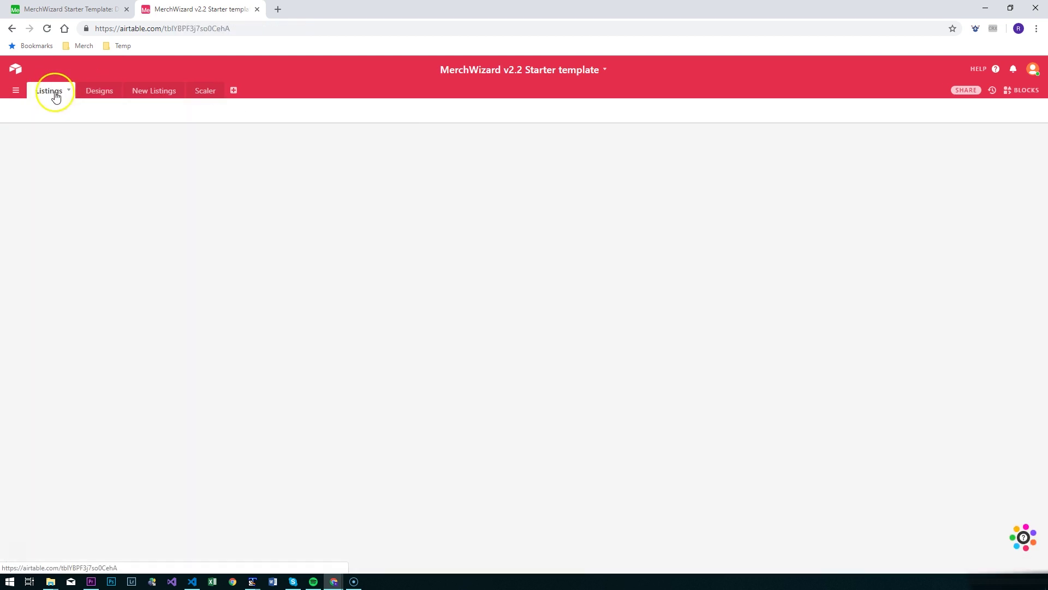
{"action": "left_click", "coordinate": [93, 94]}
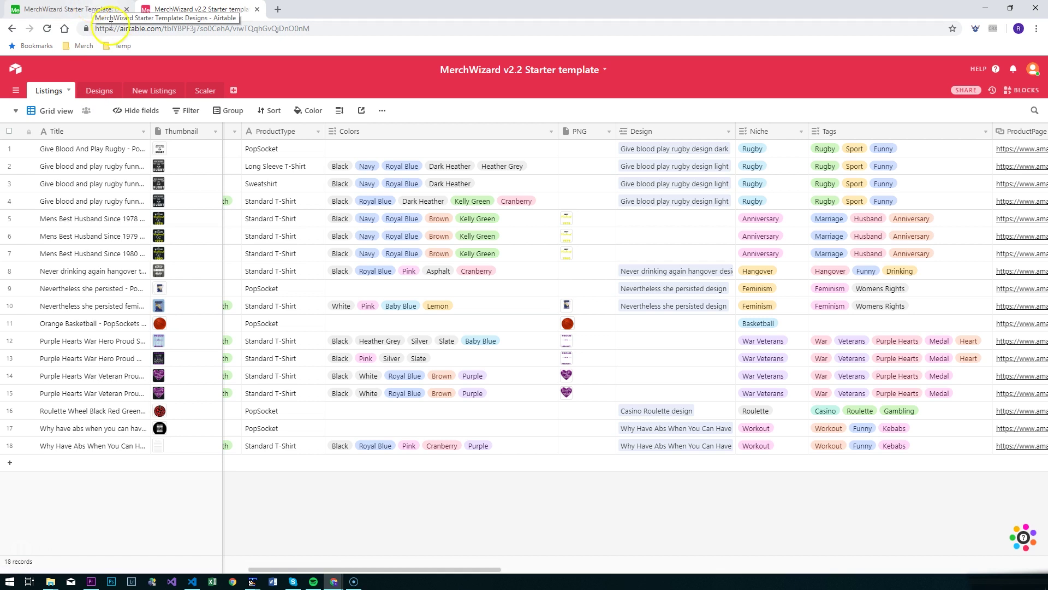
{"action": "left_click", "coordinate": [152, 93]}
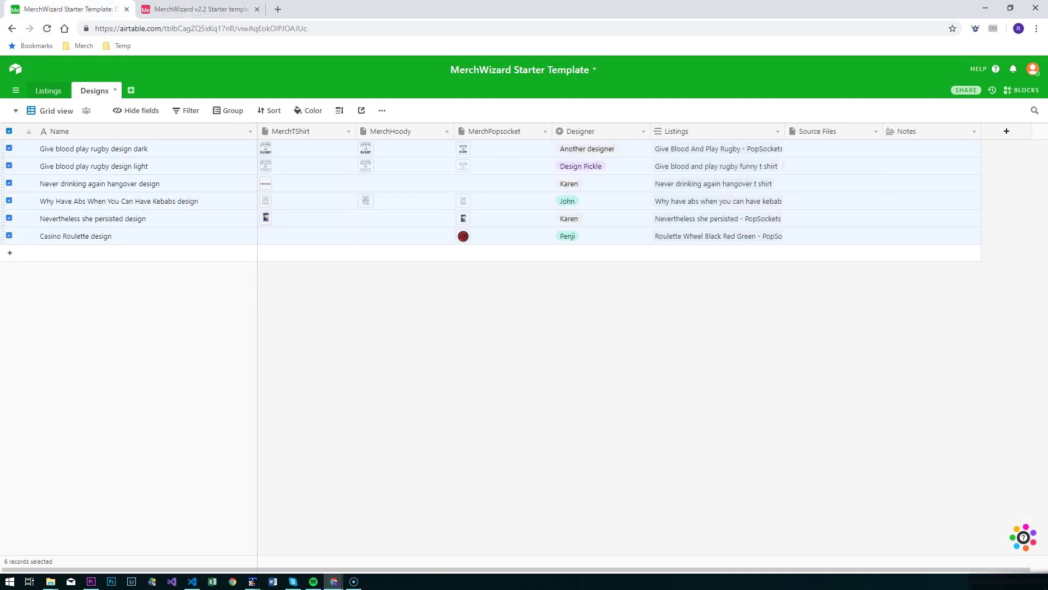
{"action": "left_click", "coordinate": [51, 90]}
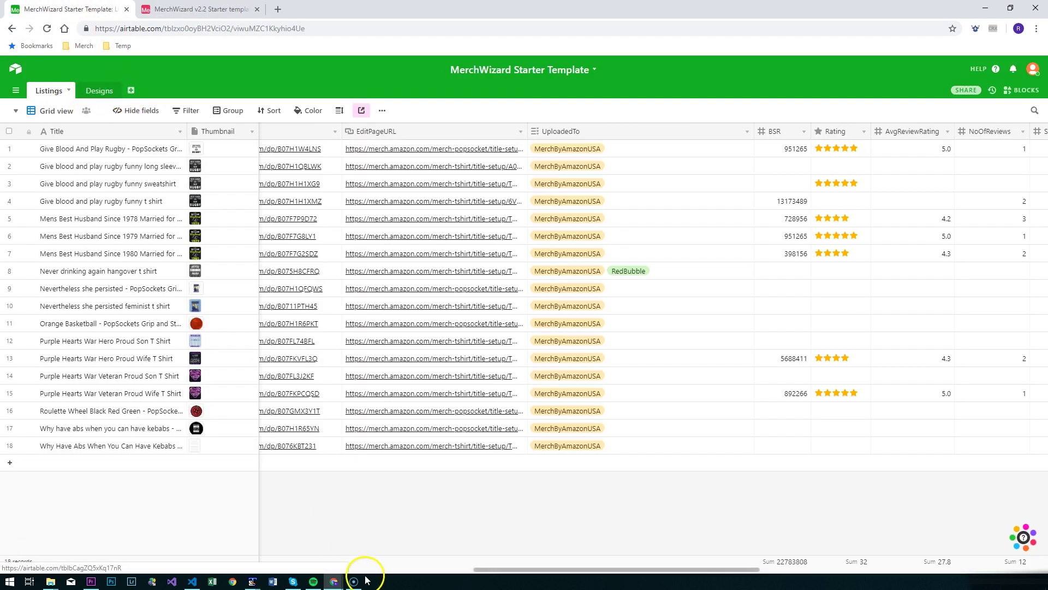
{"action": "left_click_drag", "start_coordinate": [519, 568], "coordinate": [702, 565]}
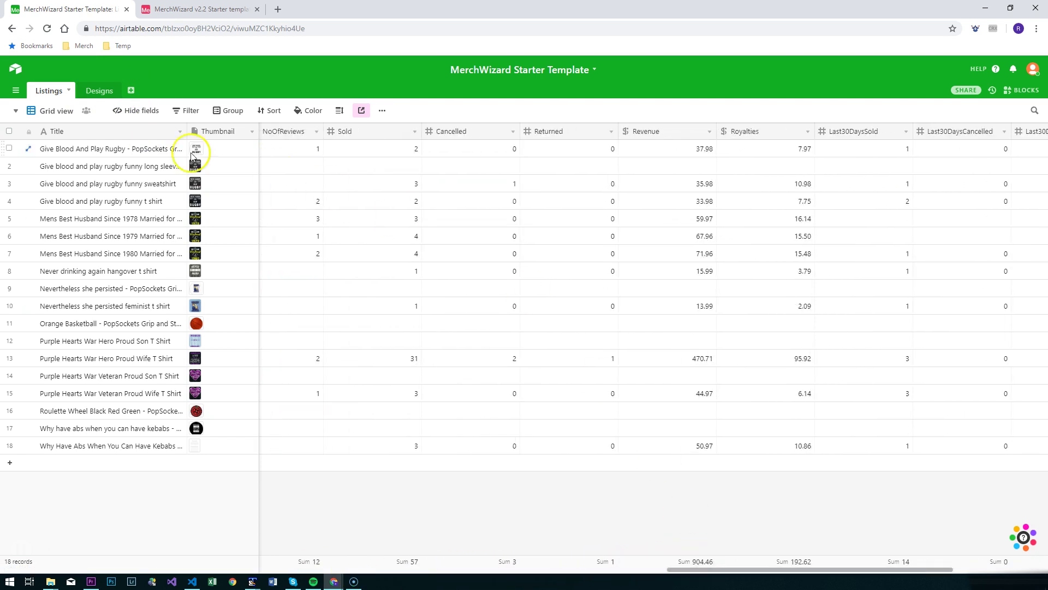
{"action": "left_click", "coordinate": [194, 9]}
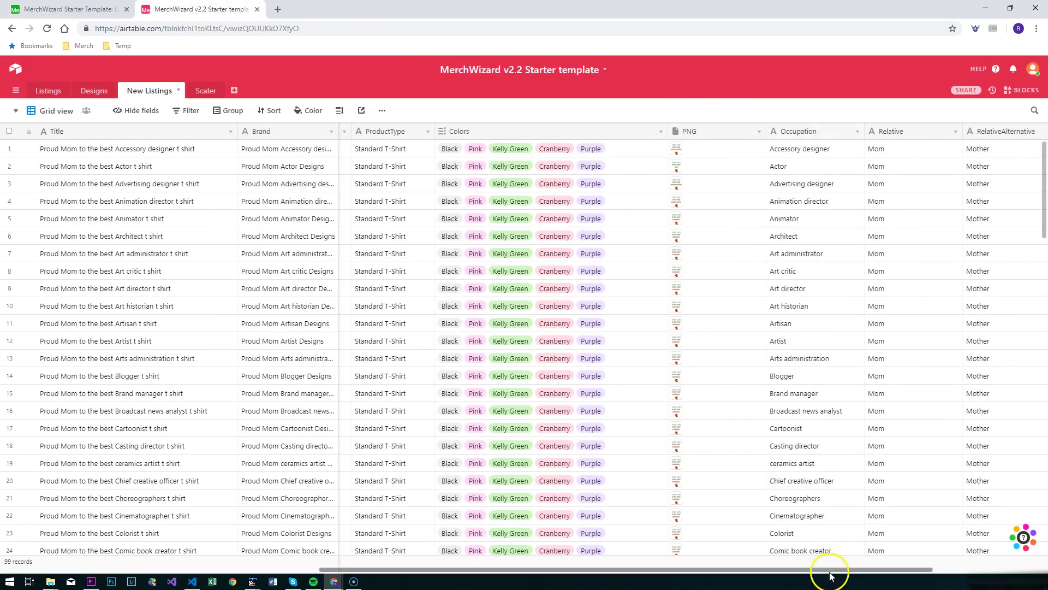
{"action": "left_click", "coordinate": [48, 90]}
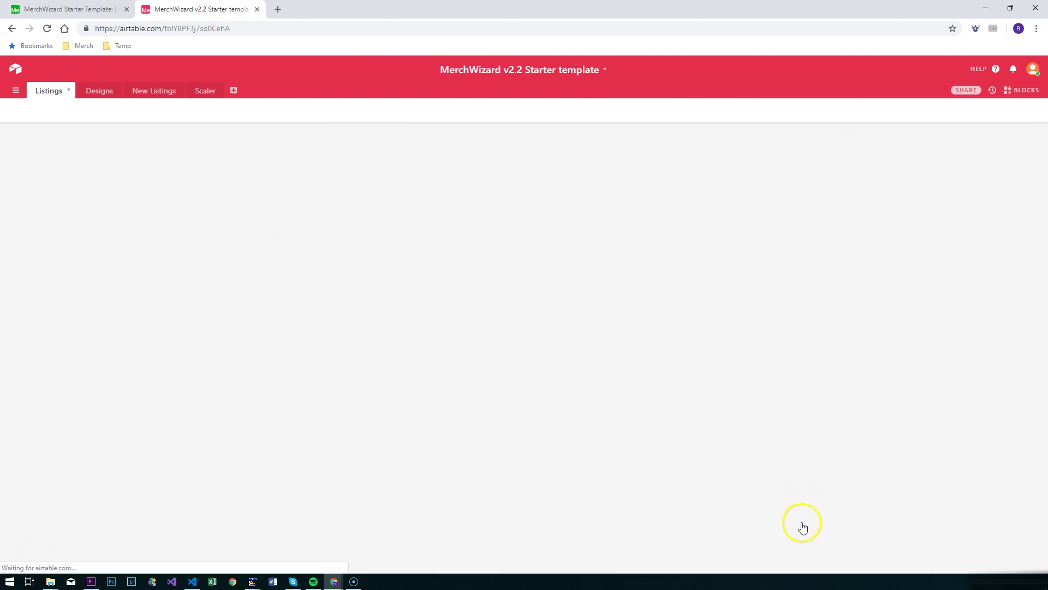
{"action": "left_click_drag", "start_coordinate": [433, 571], "coordinate": [917, 566]}
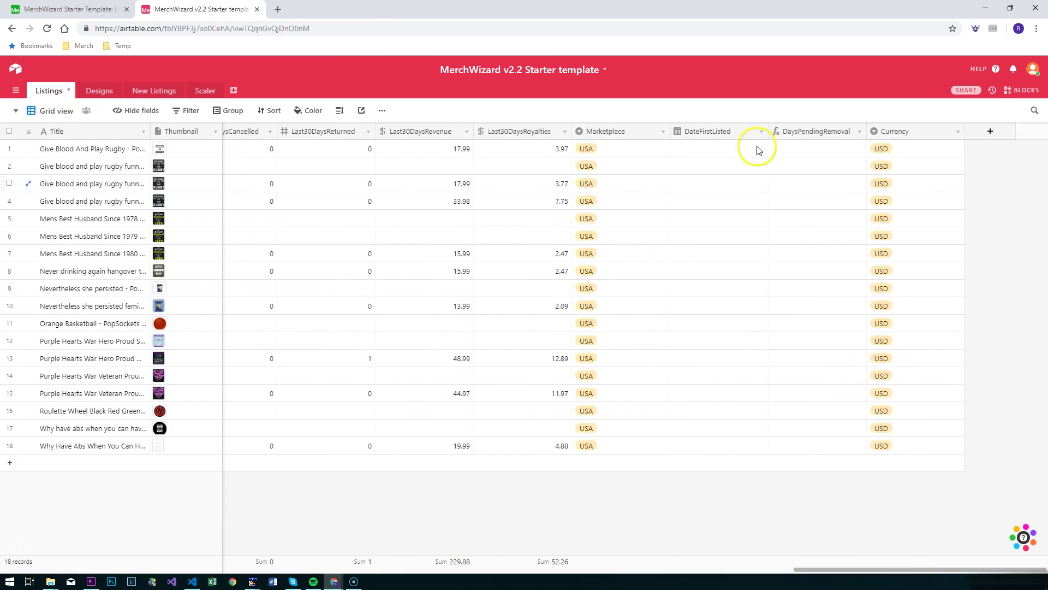
{"action": "right_click", "coordinate": [605, 133]}
{"action": "left_click", "coordinate": [612, 143]}
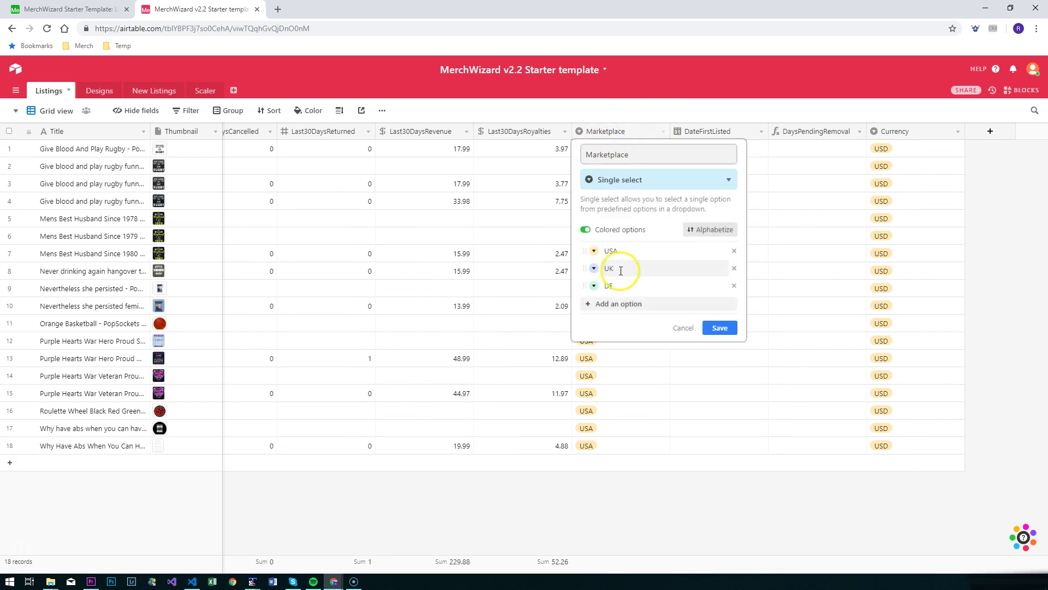
{"action": "right_click", "coordinate": [710, 134]}
{"action": "left_click", "coordinate": [711, 143]}
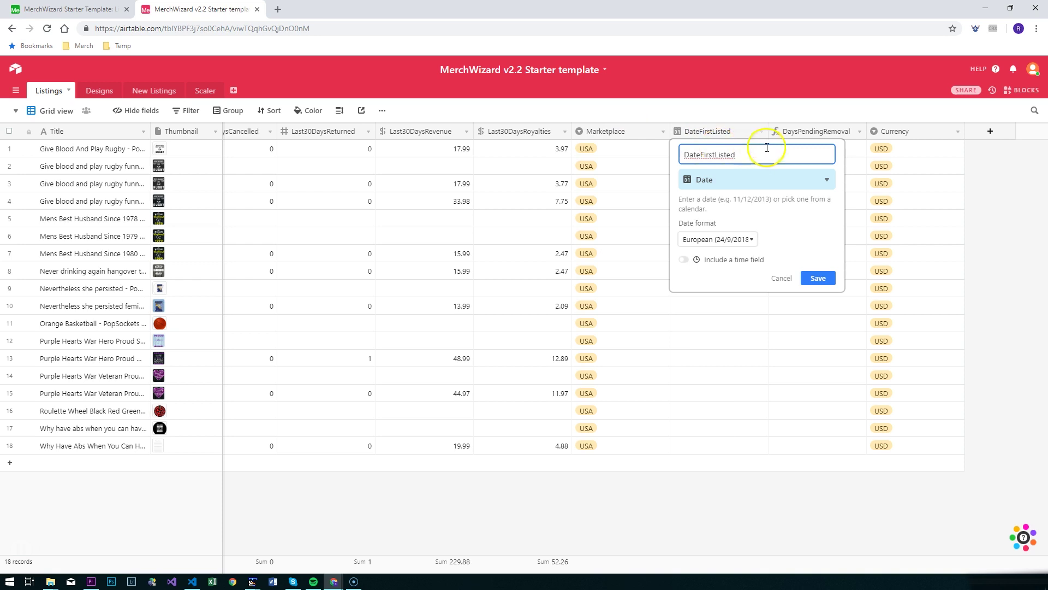
{"action": "right_click", "coordinate": [819, 137]}
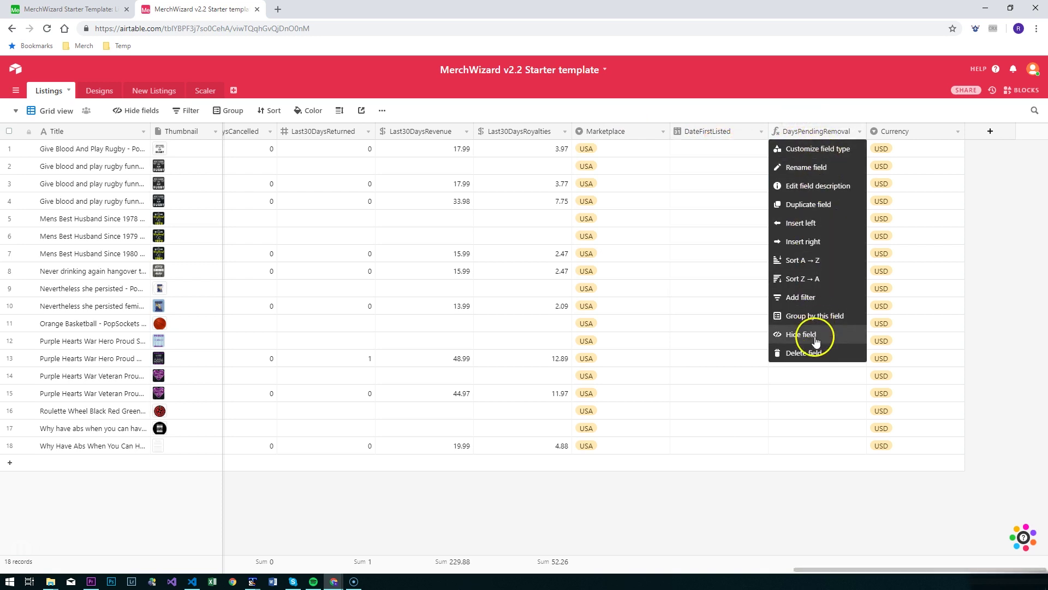
{"action": "left_click", "coordinate": [817, 150]}
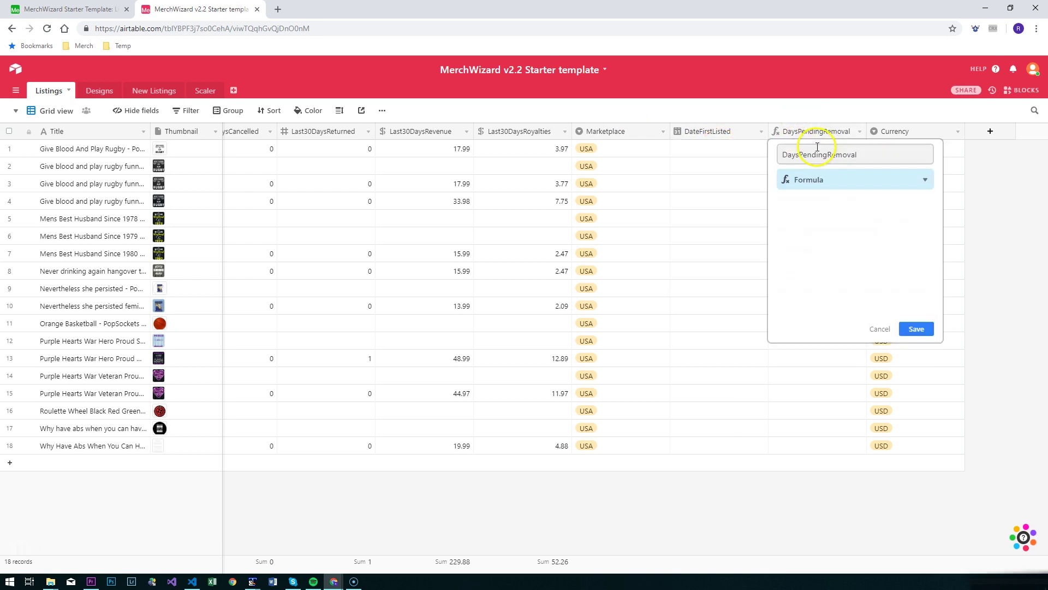
{"action": "right_click", "coordinate": [896, 135]}
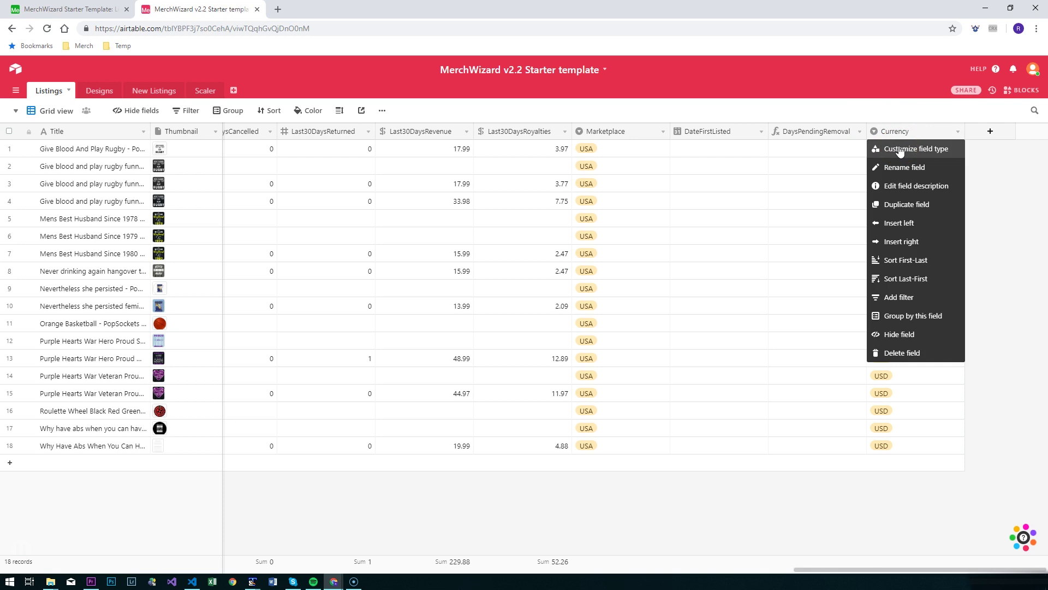
{"action": "left_click", "coordinate": [900, 149]}
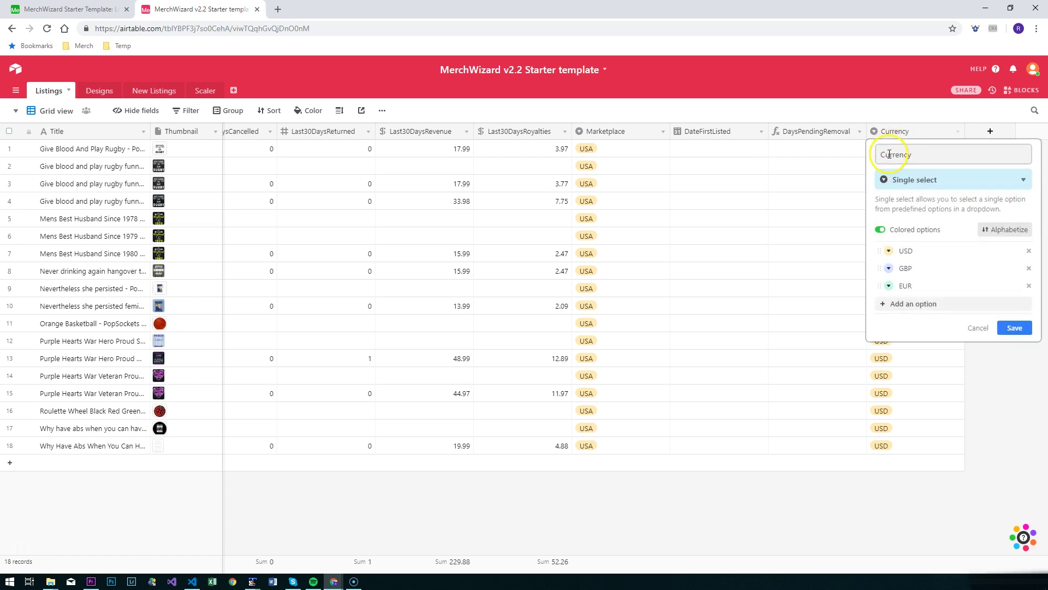
{"action": "left_click", "coordinate": [896, 109]}
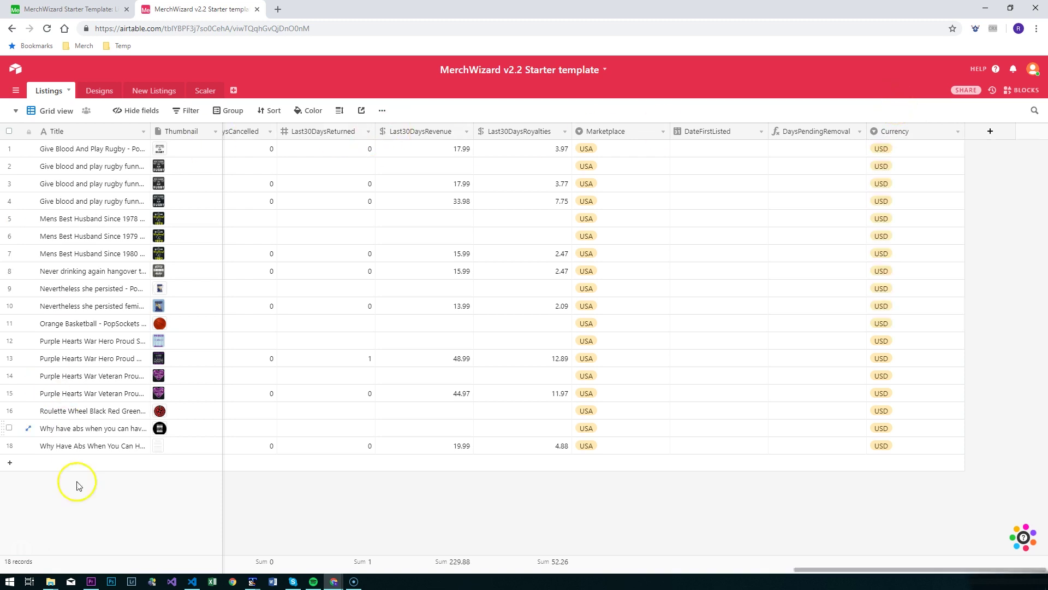